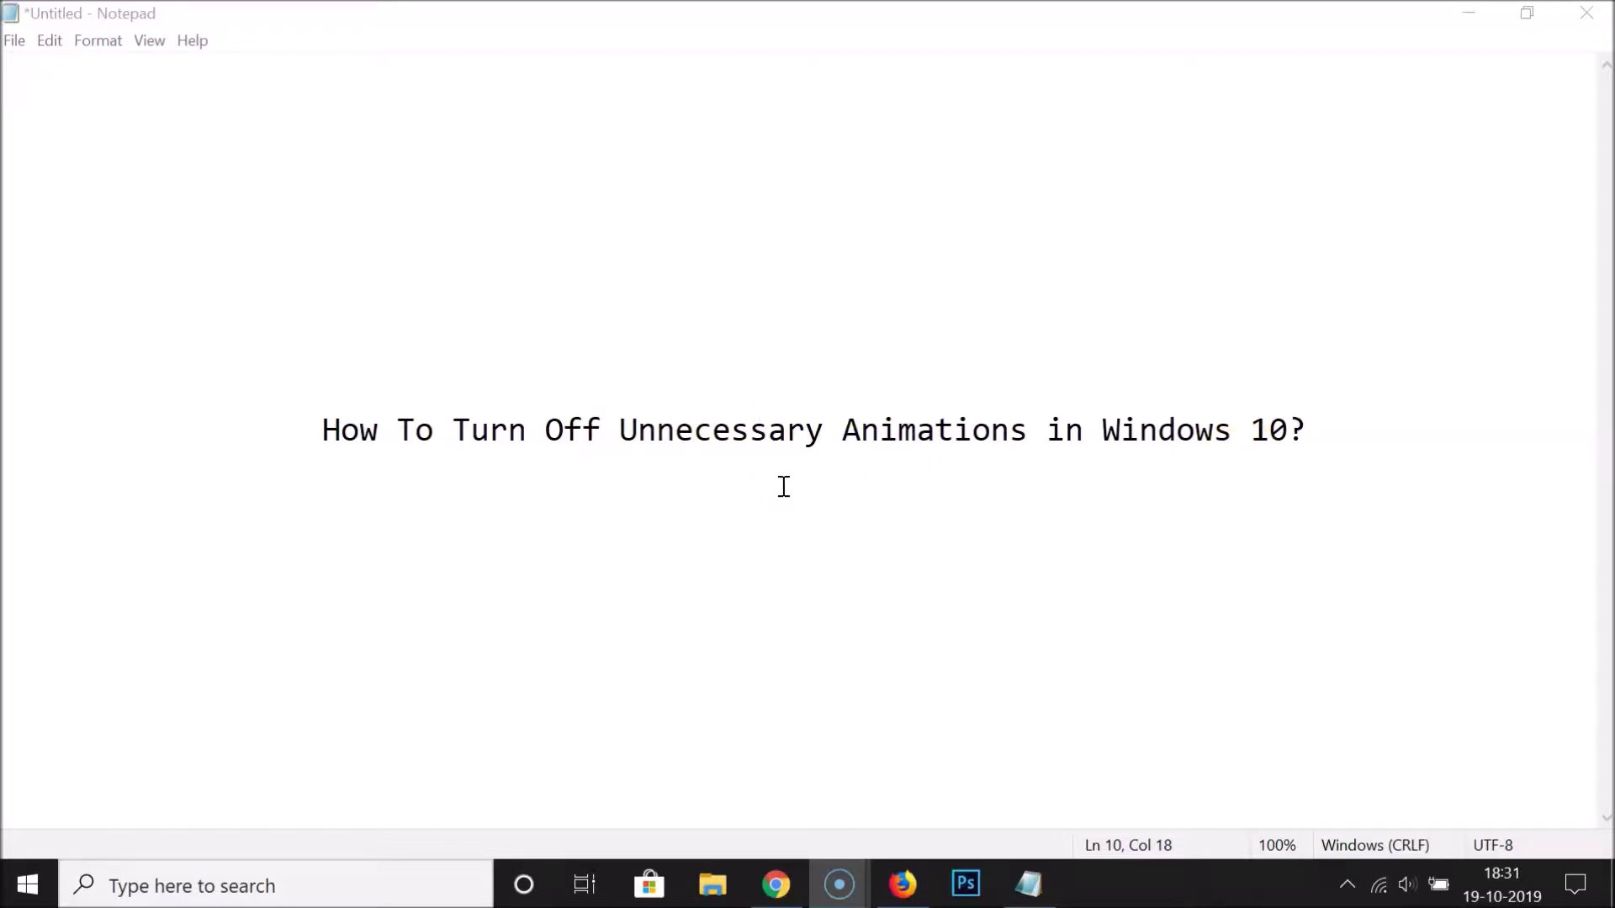
Minimize the Notepad tutorial title note so the desktop is visible.
click(1465, 15)
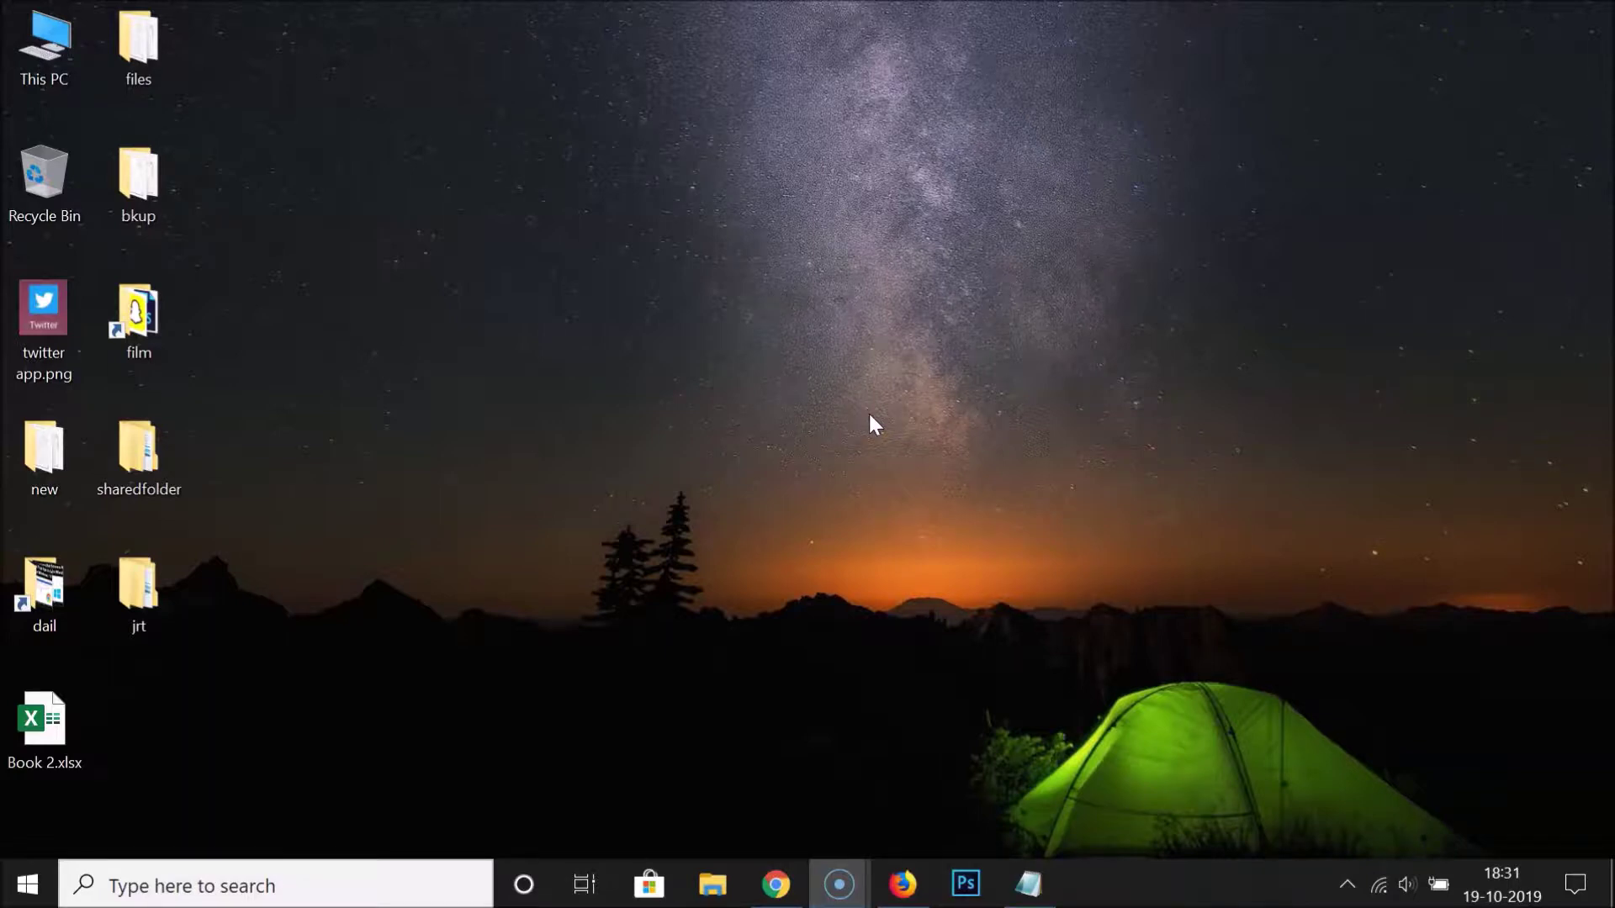
Search the taskbar for 'control panel' and open Control Panel.
click(299, 881)
text(control panel)
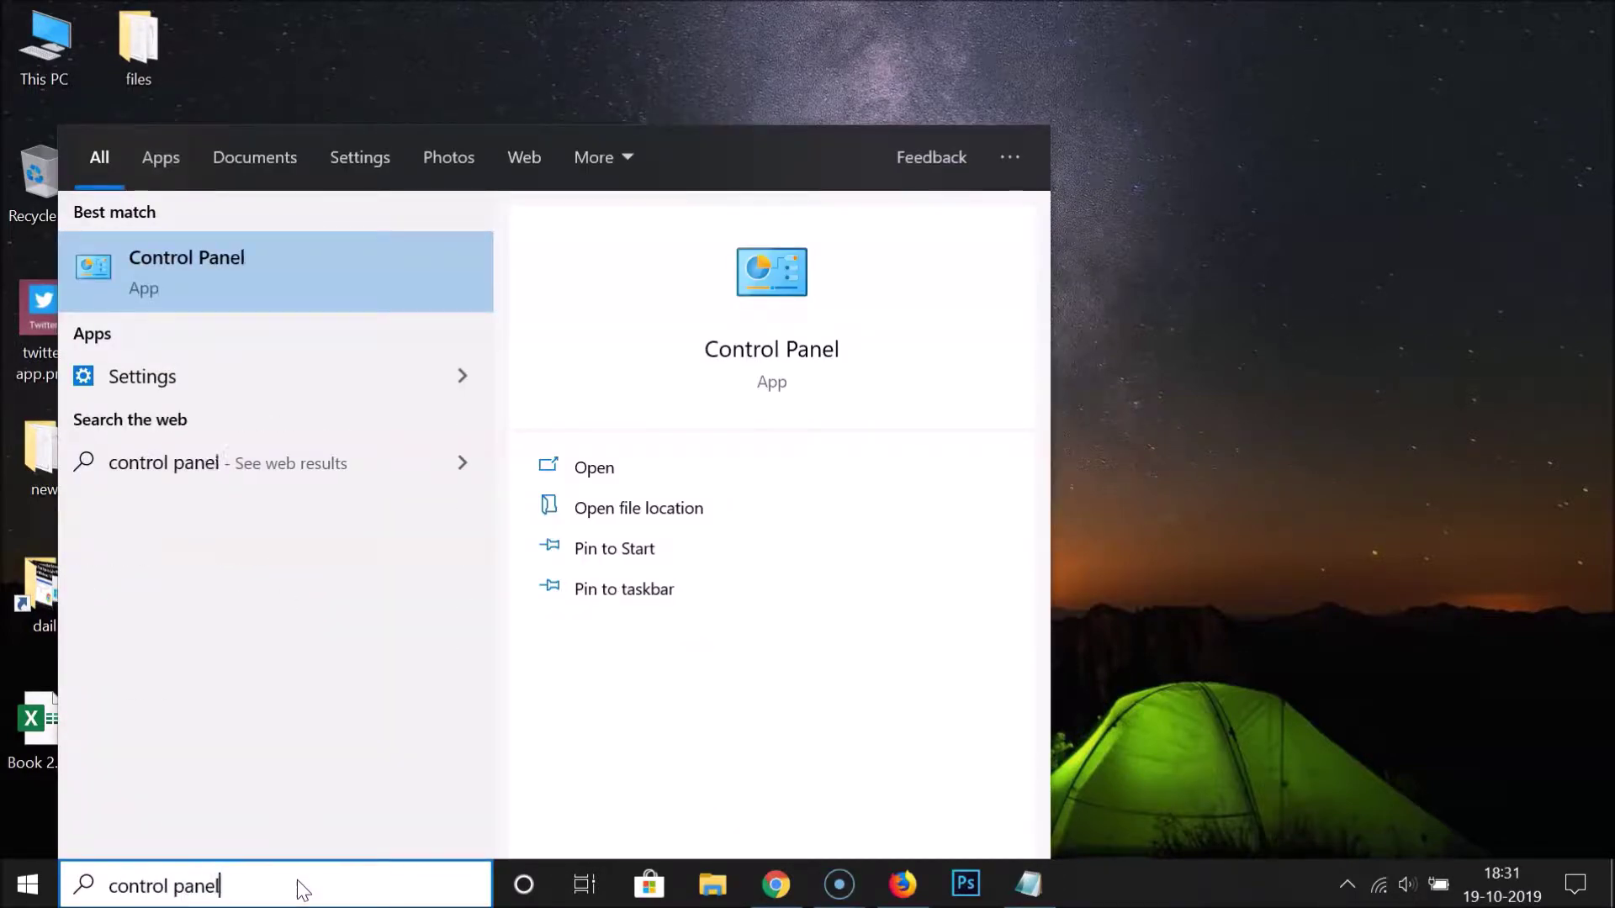
click(241, 282)
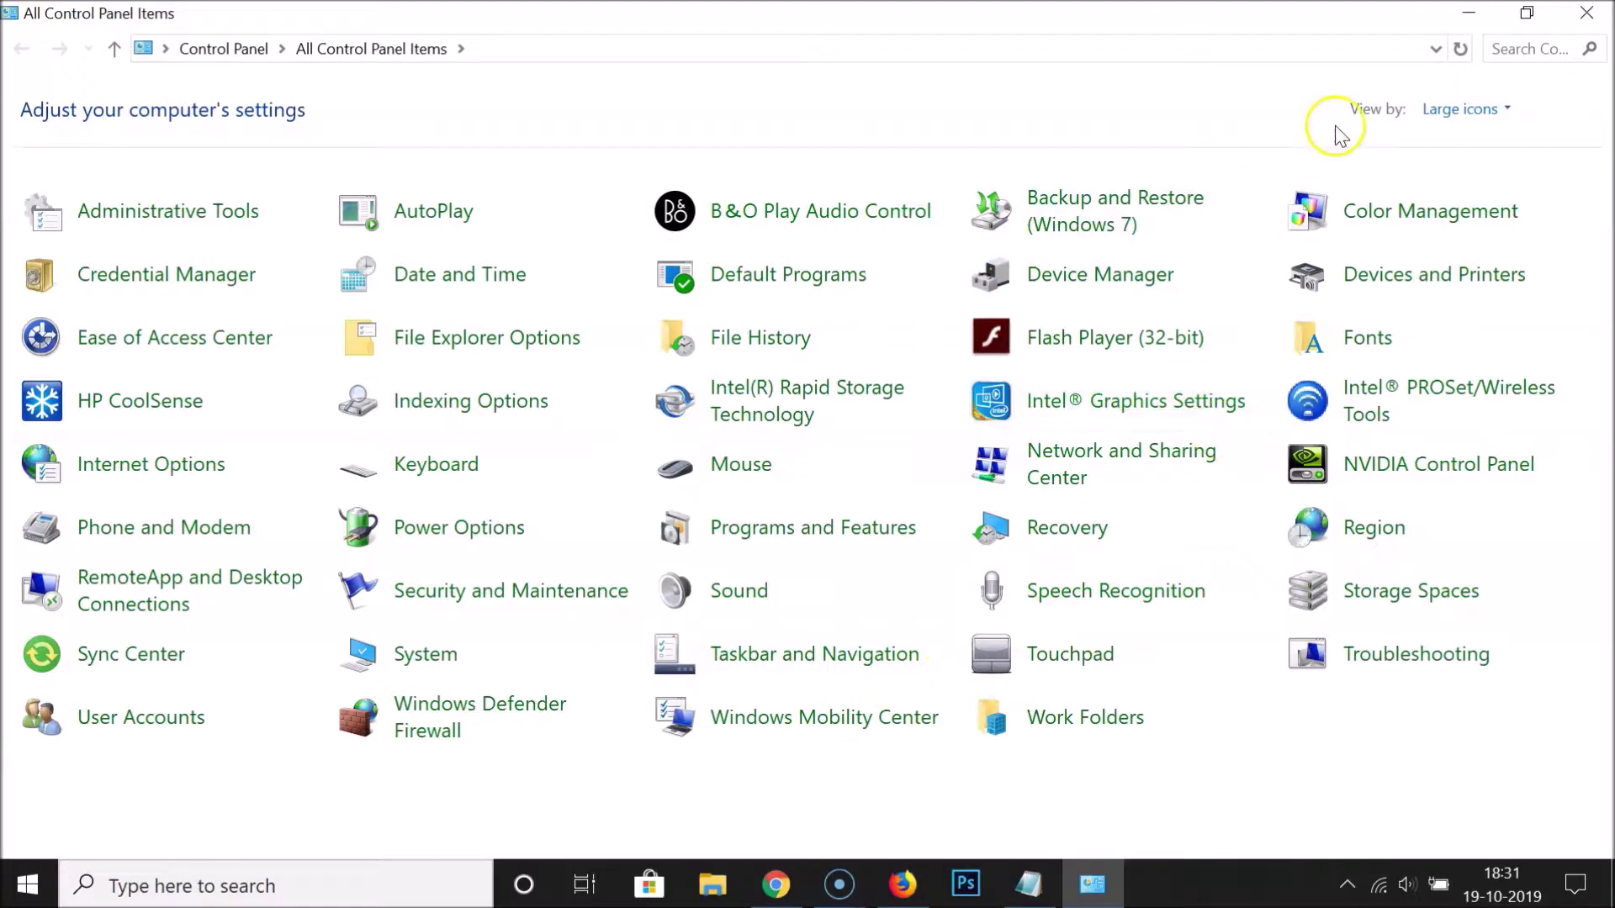
Set Control Panel's View by option to Large icons after trying Small icons.
click(1455, 115)
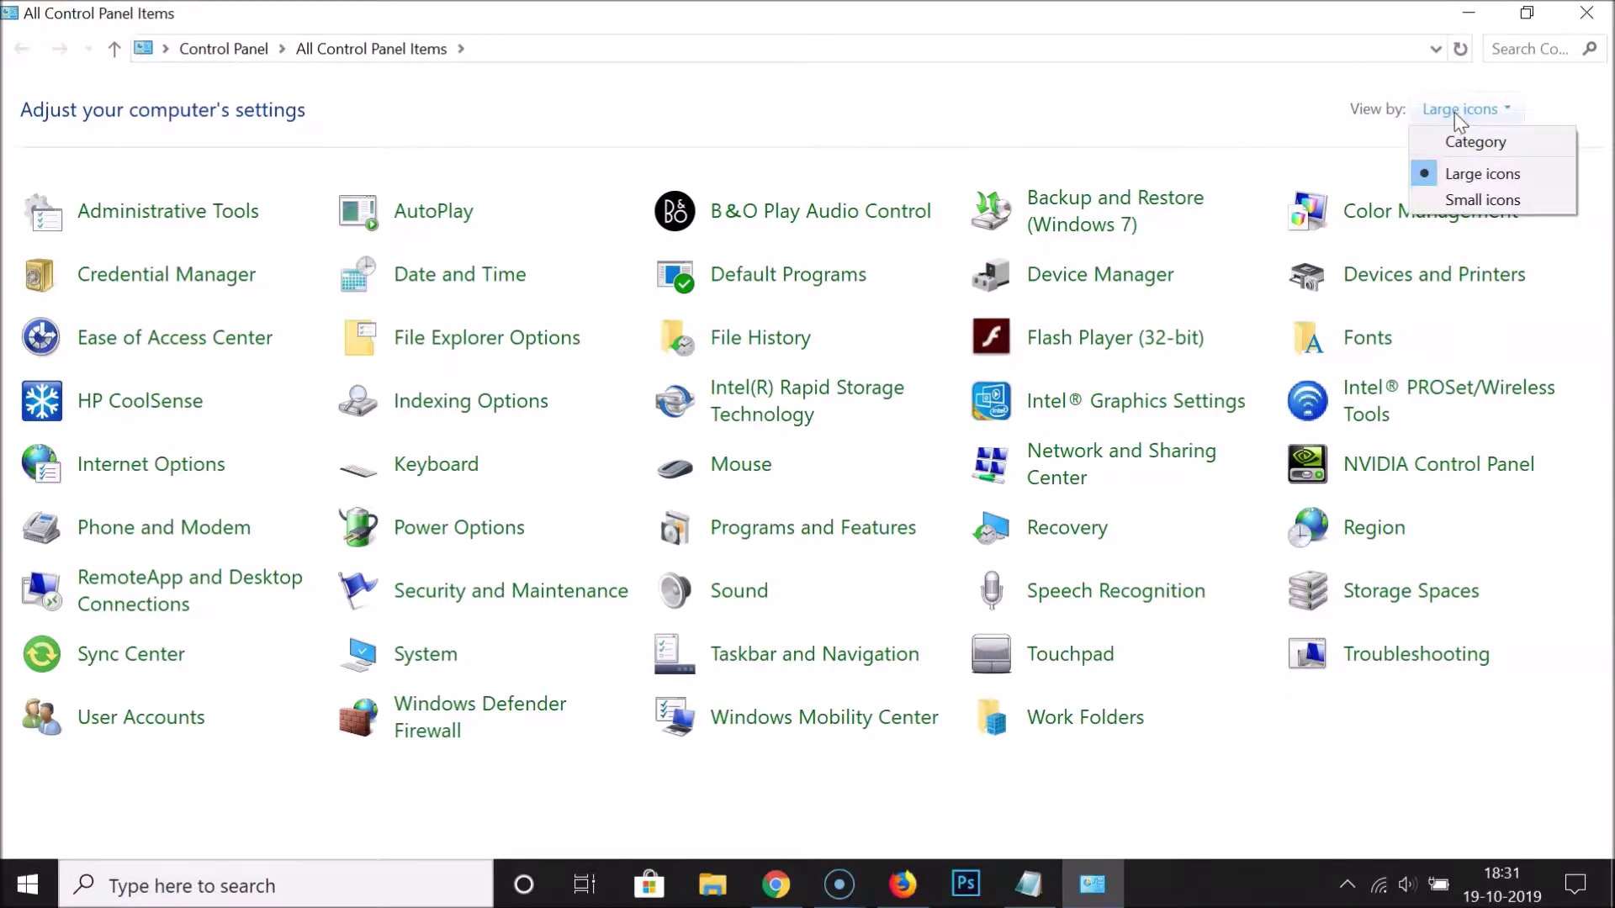
click(1498, 176)
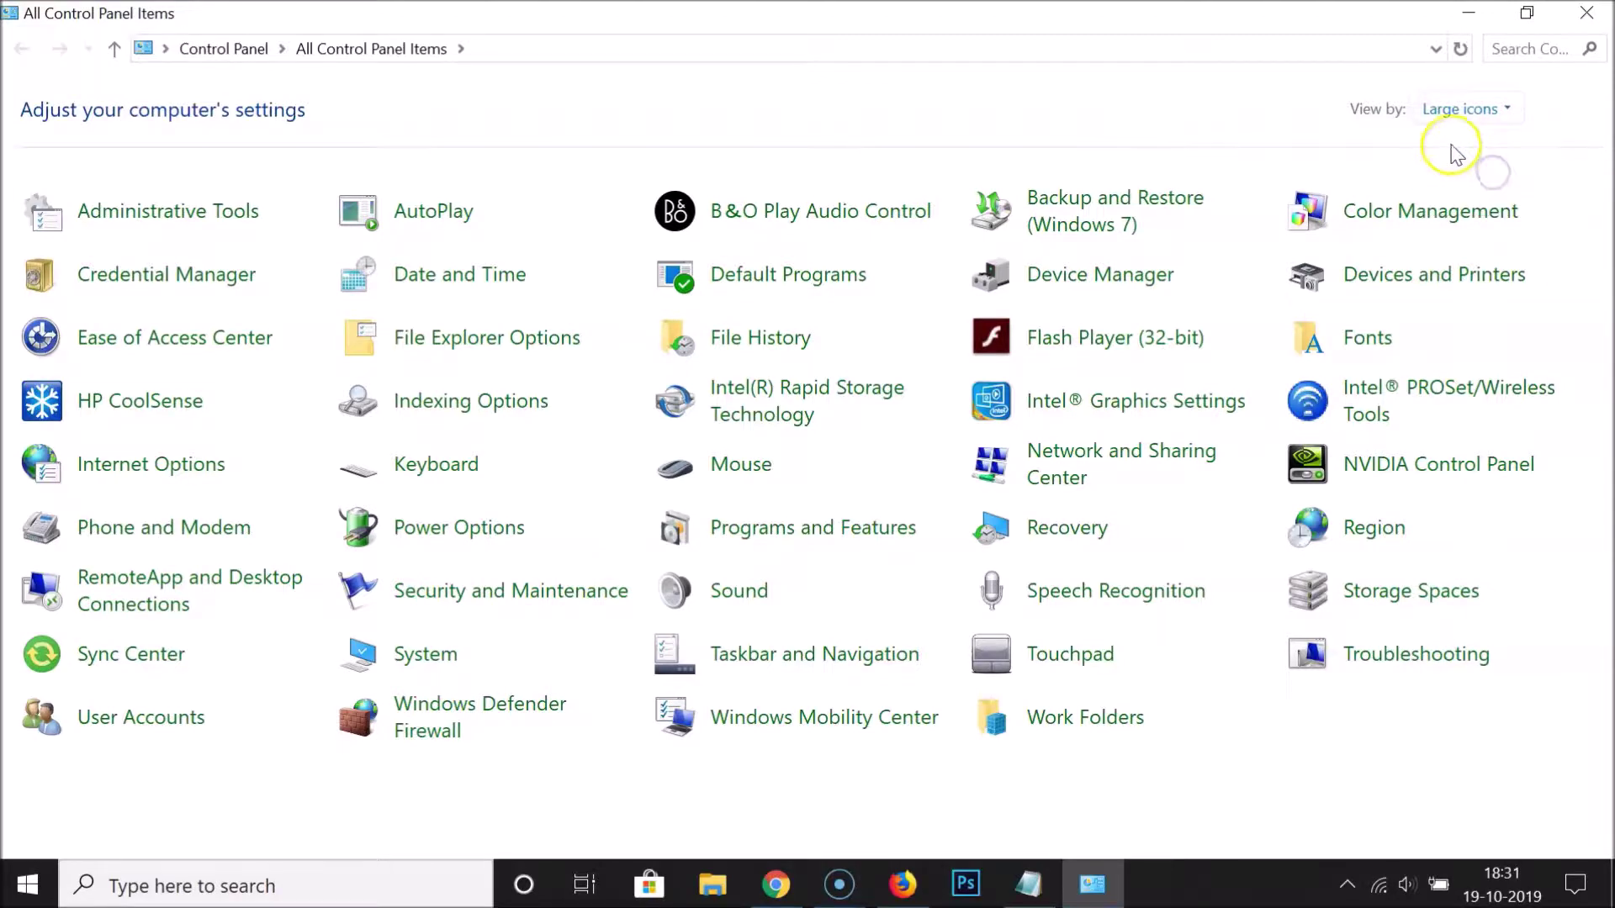
click(1455, 109)
click(1471, 143)
click(1220, 113)
click(1238, 200)
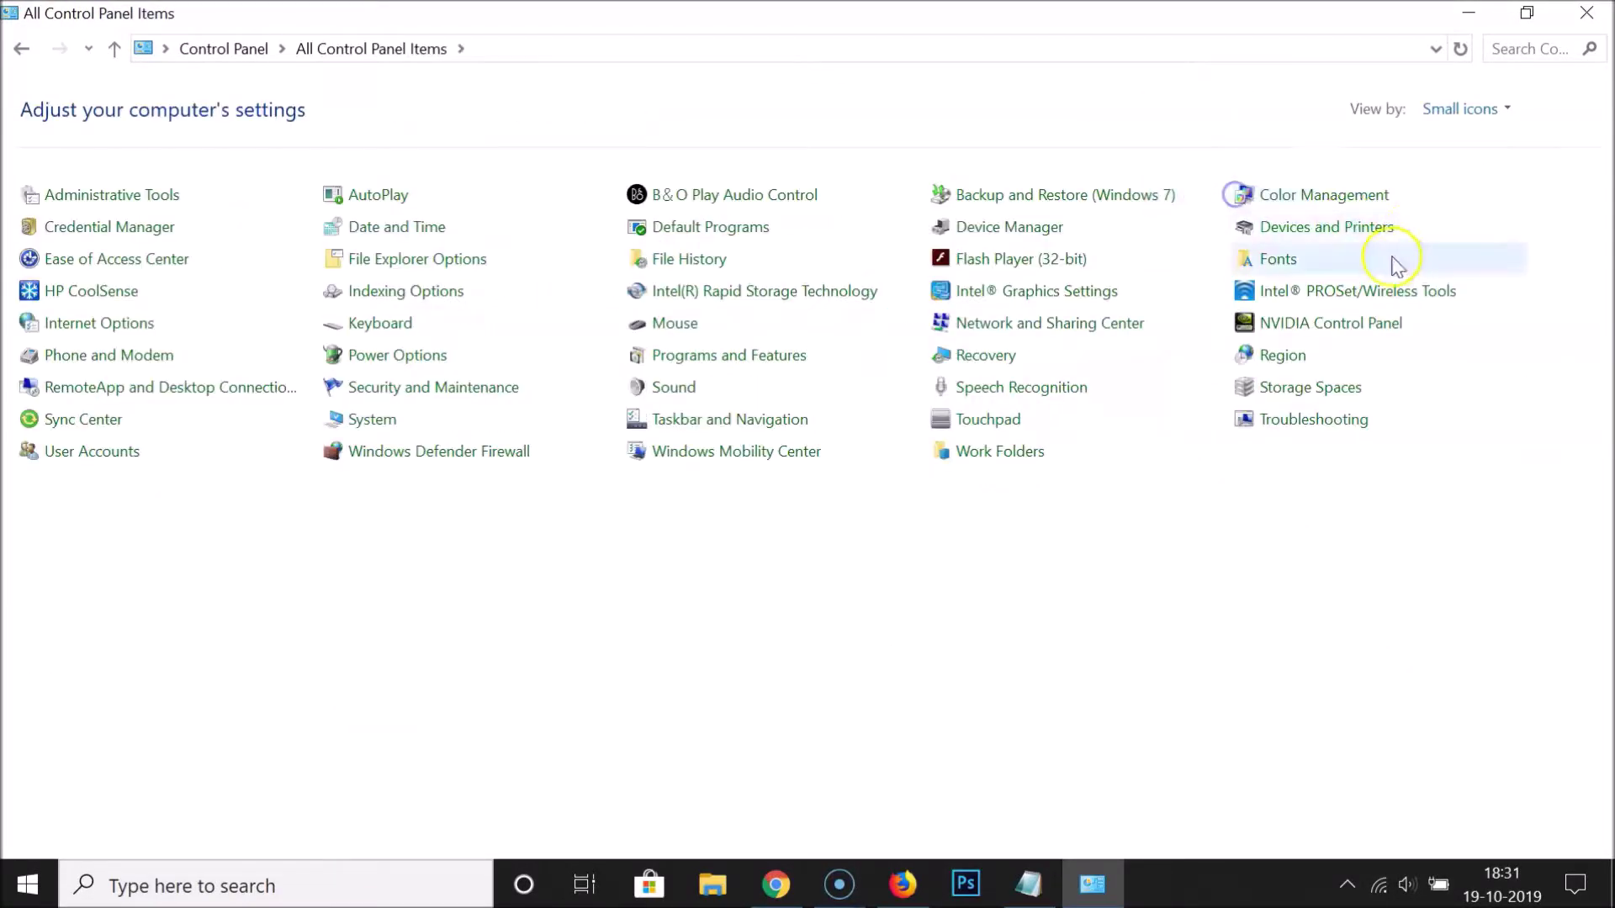
click(1459, 109)
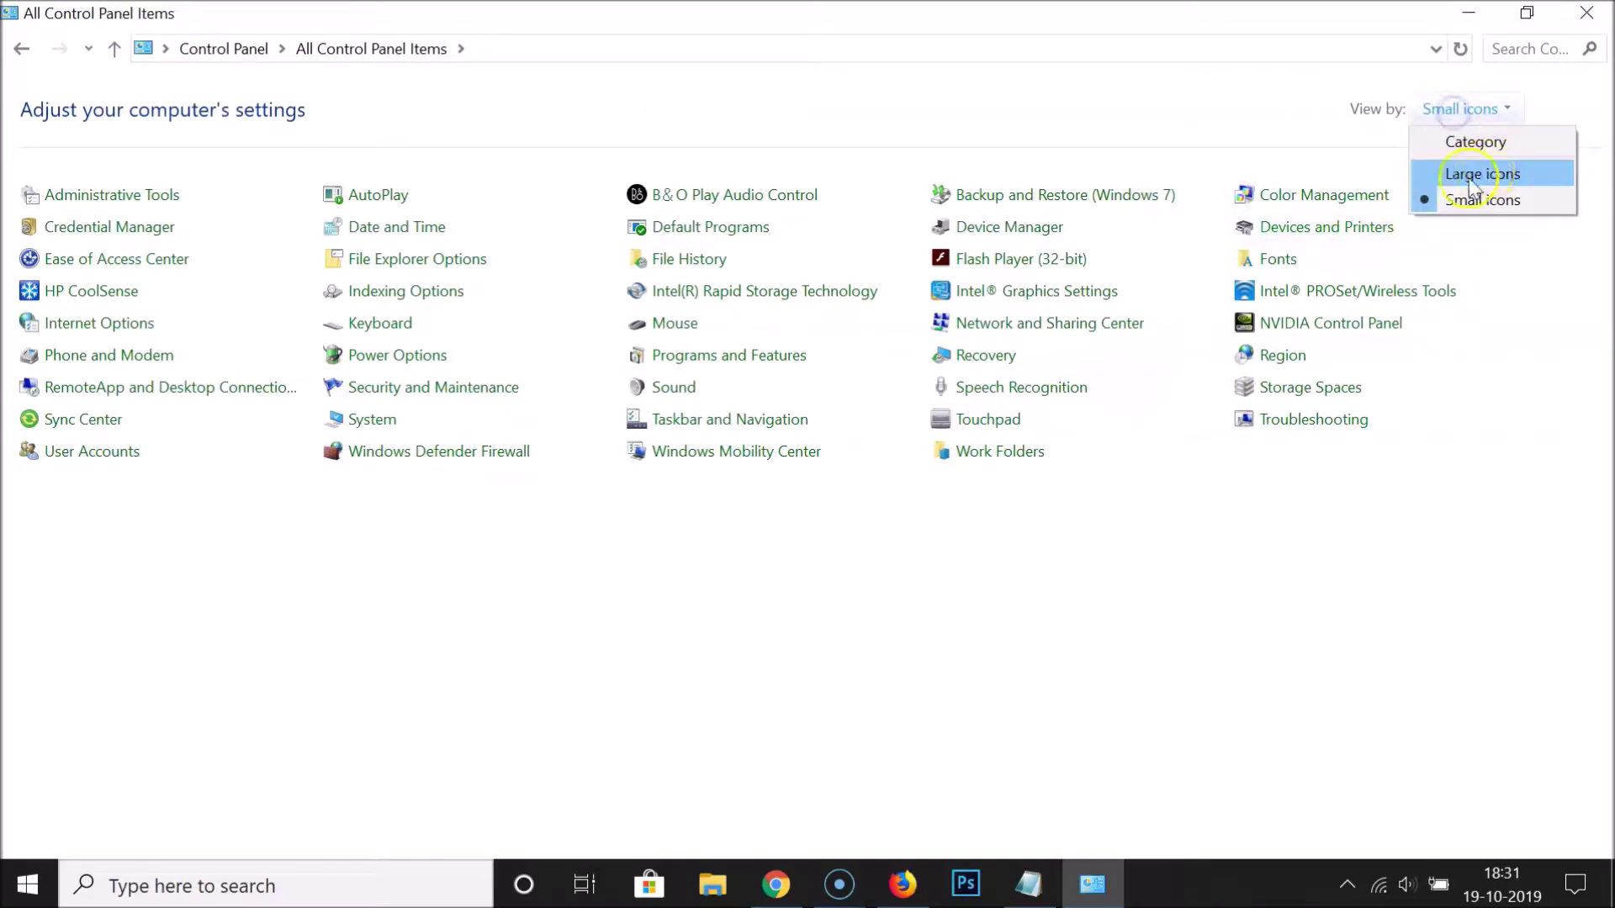
click(1507, 177)
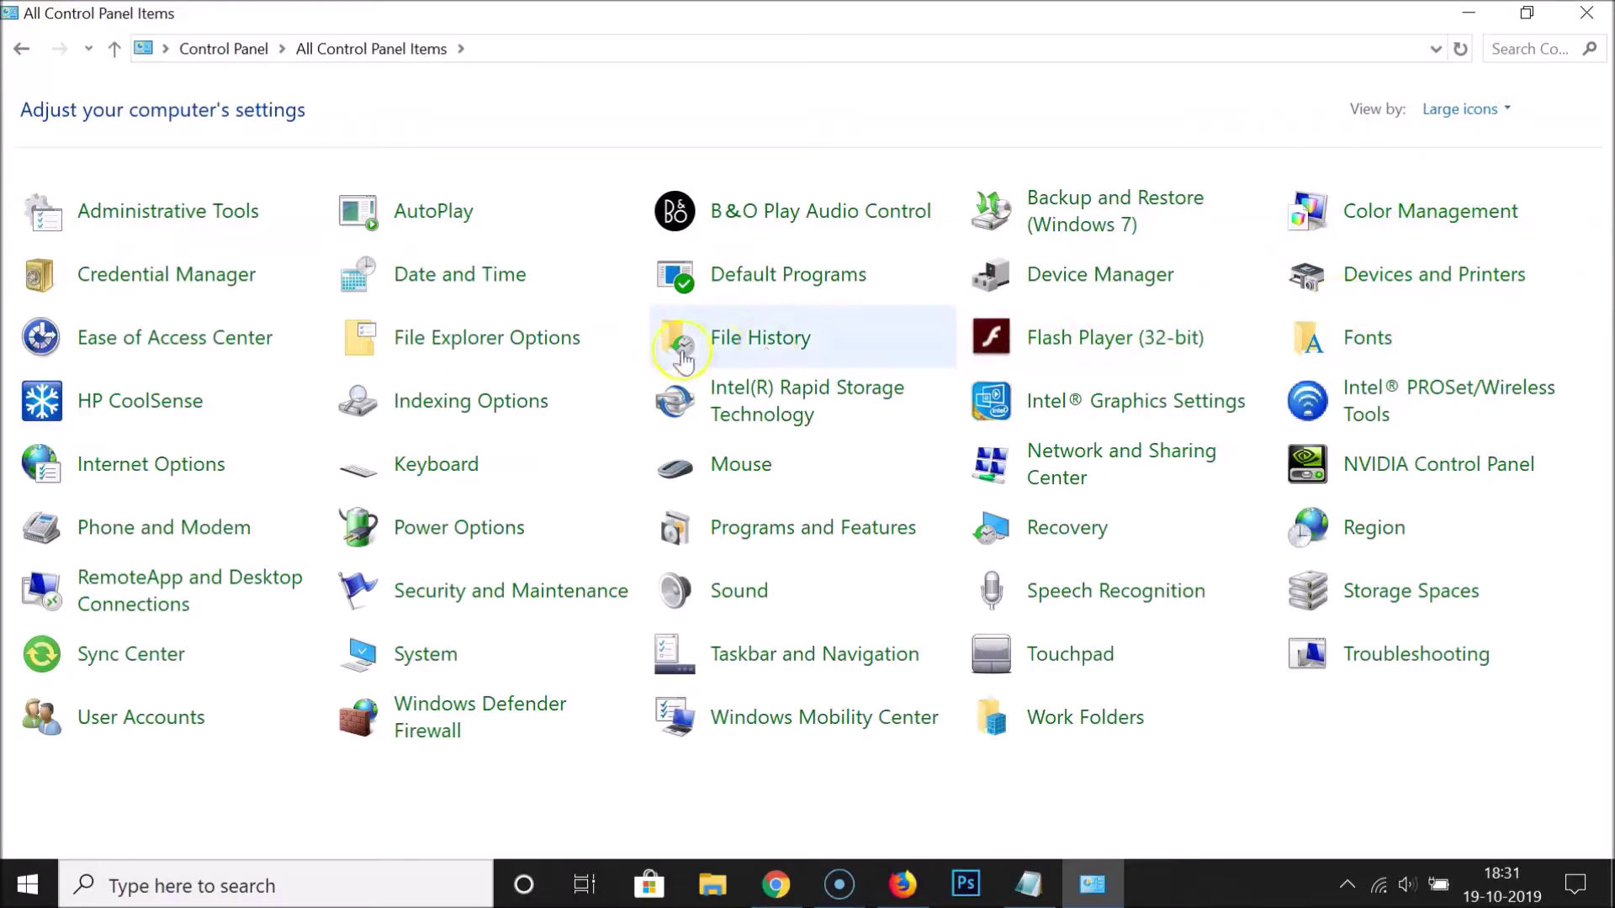
Check 'Turn off all unnecessary animations' under Ease of Access 'Use the computer without a display', then Apply and OK.
click(219, 355)
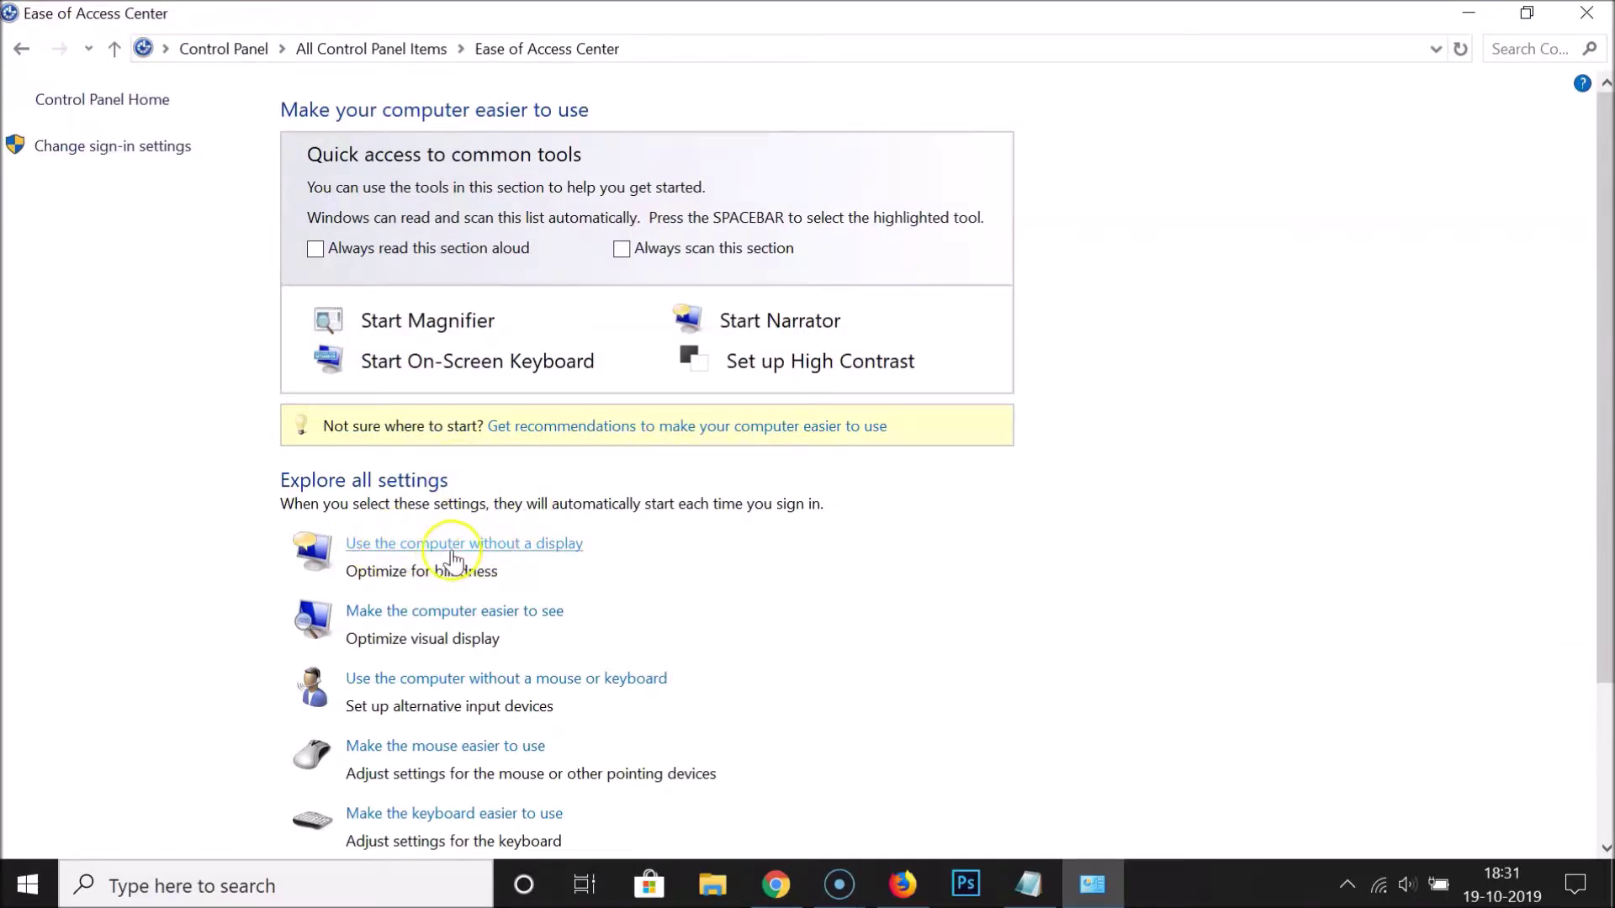
click(526, 545)
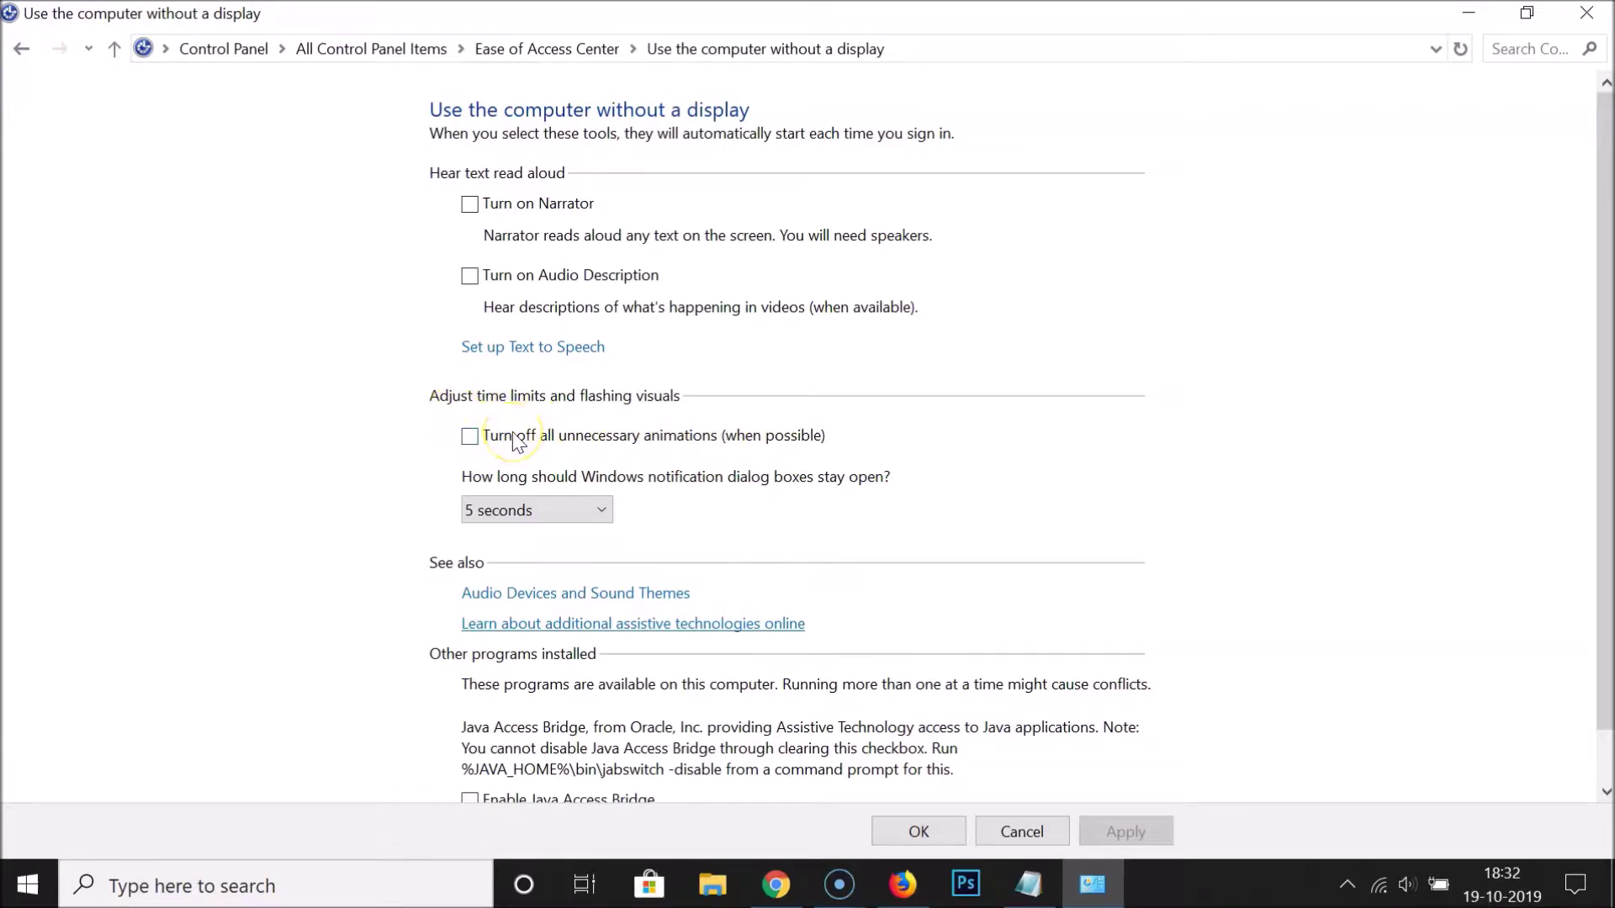
click(469, 438)
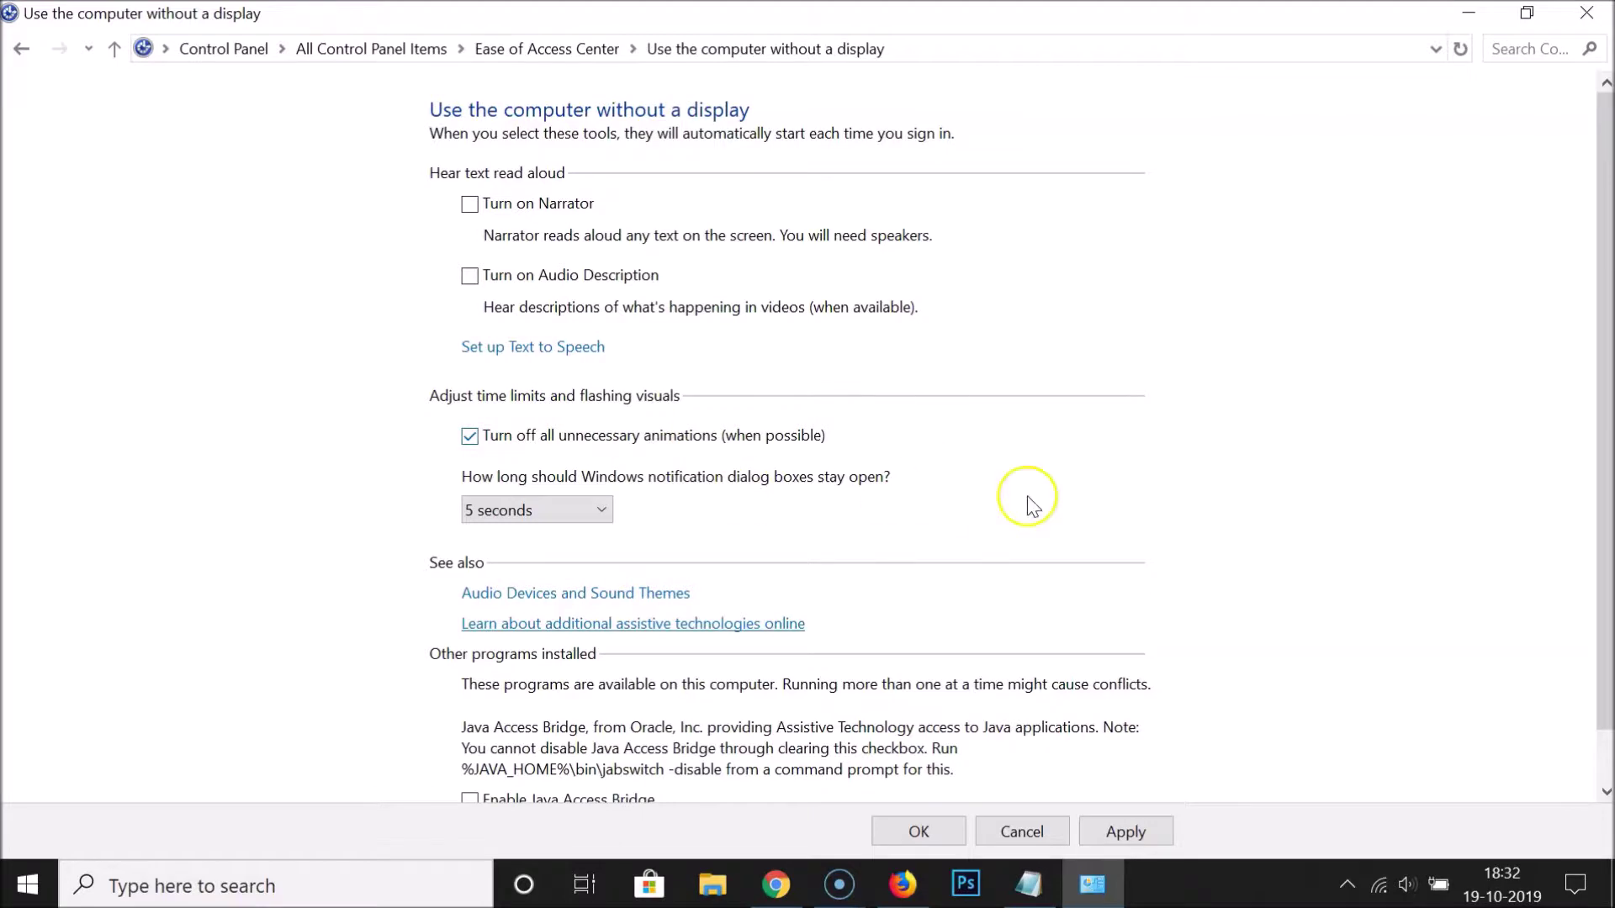
click(1131, 833)
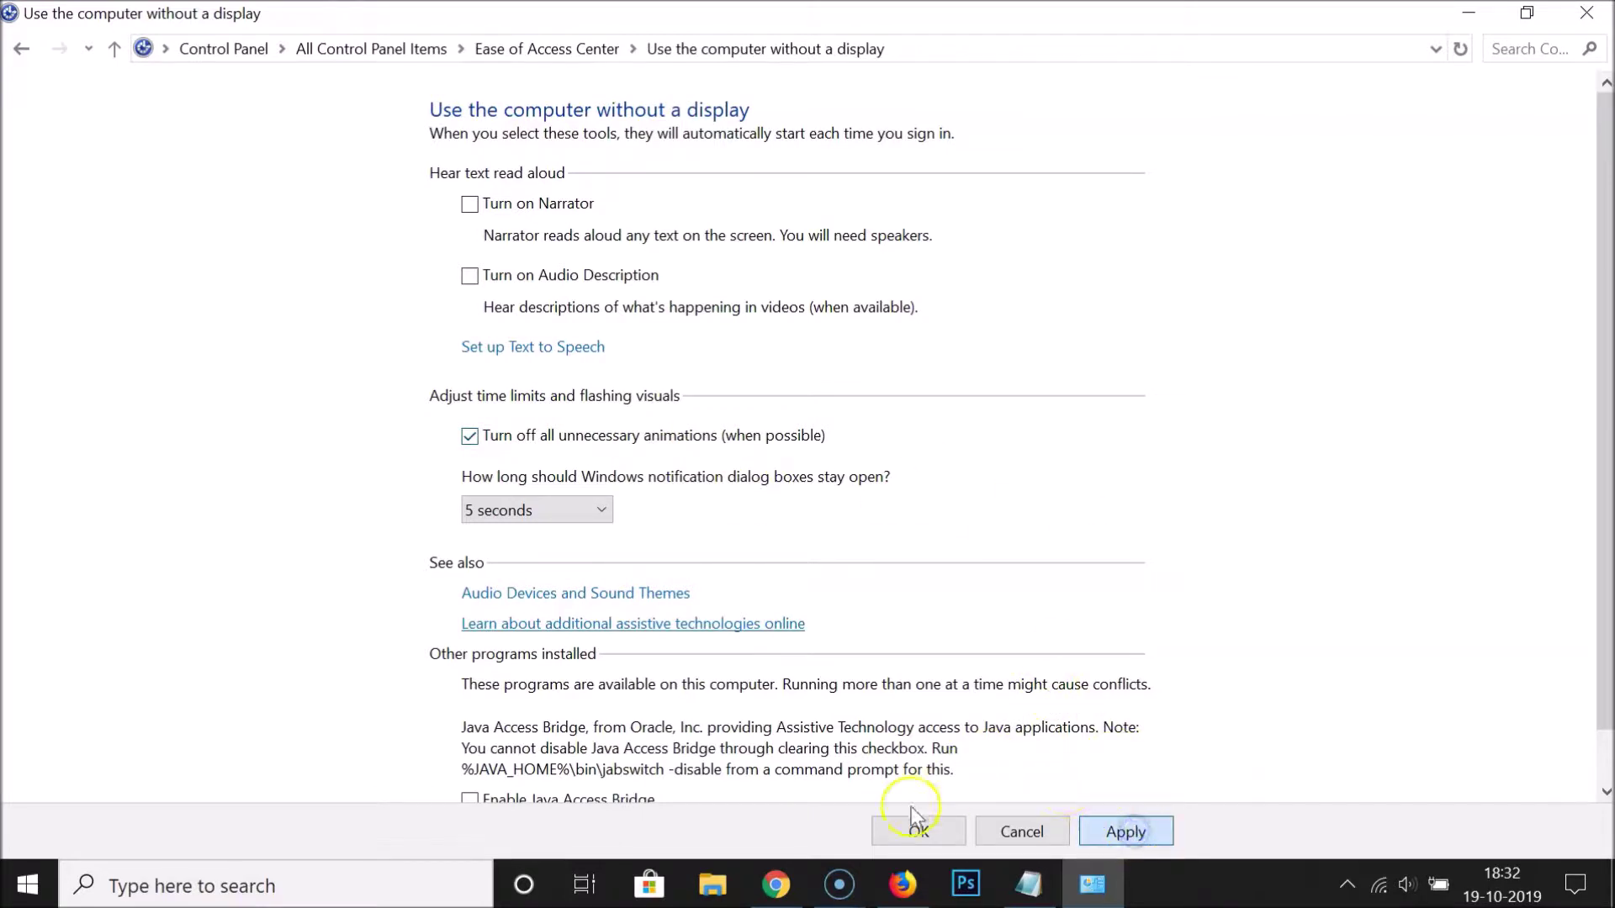
click(925, 827)
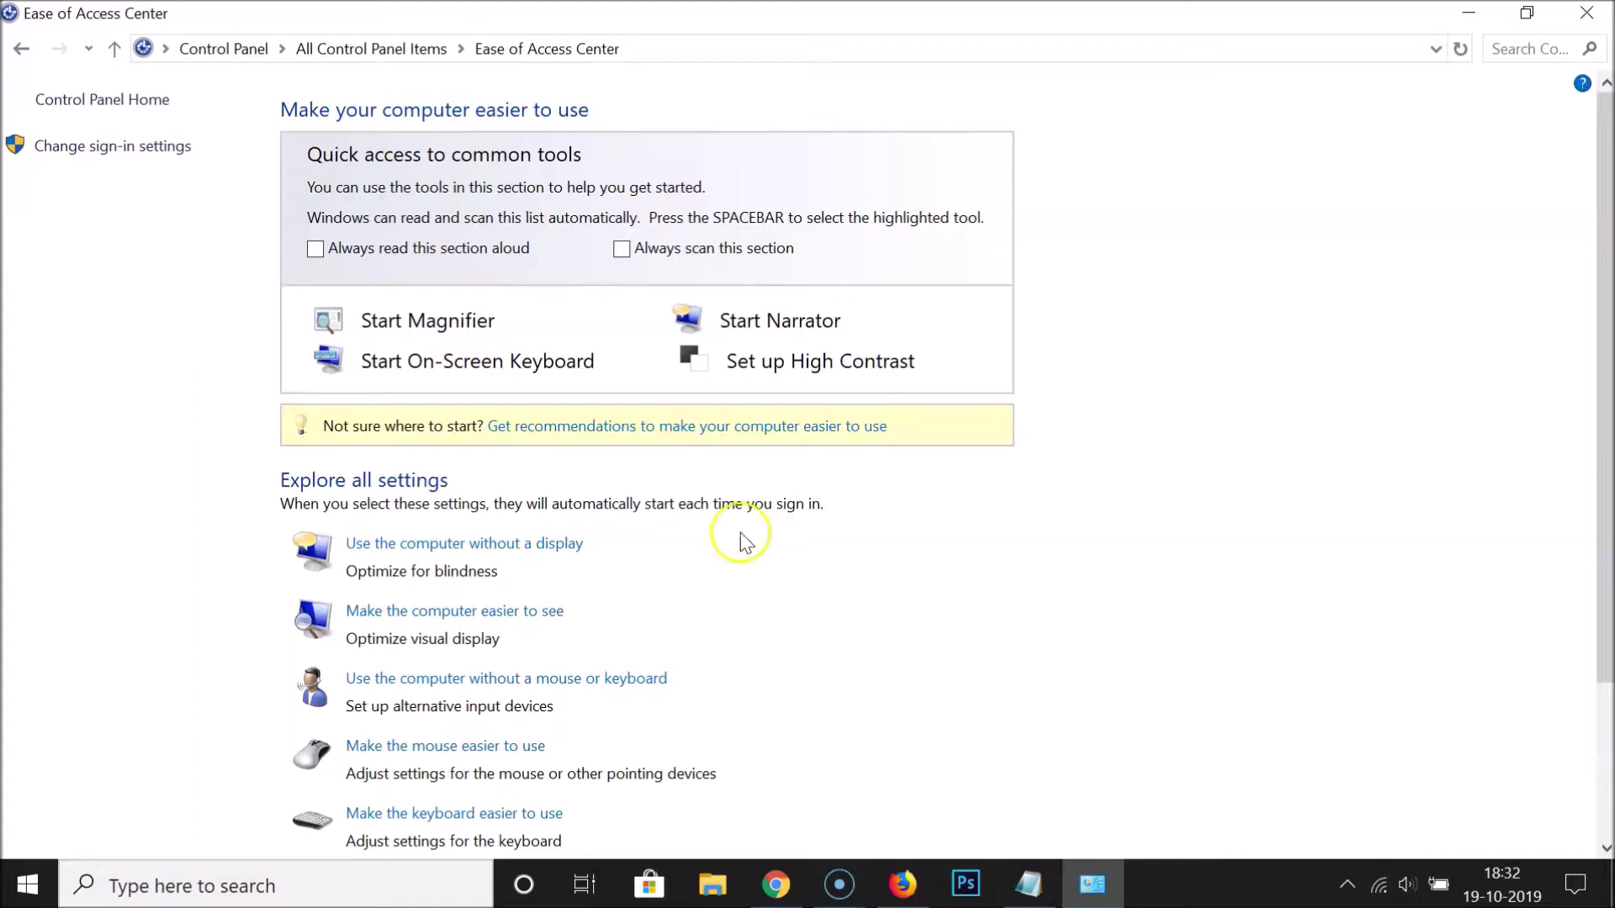
click(524, 545)
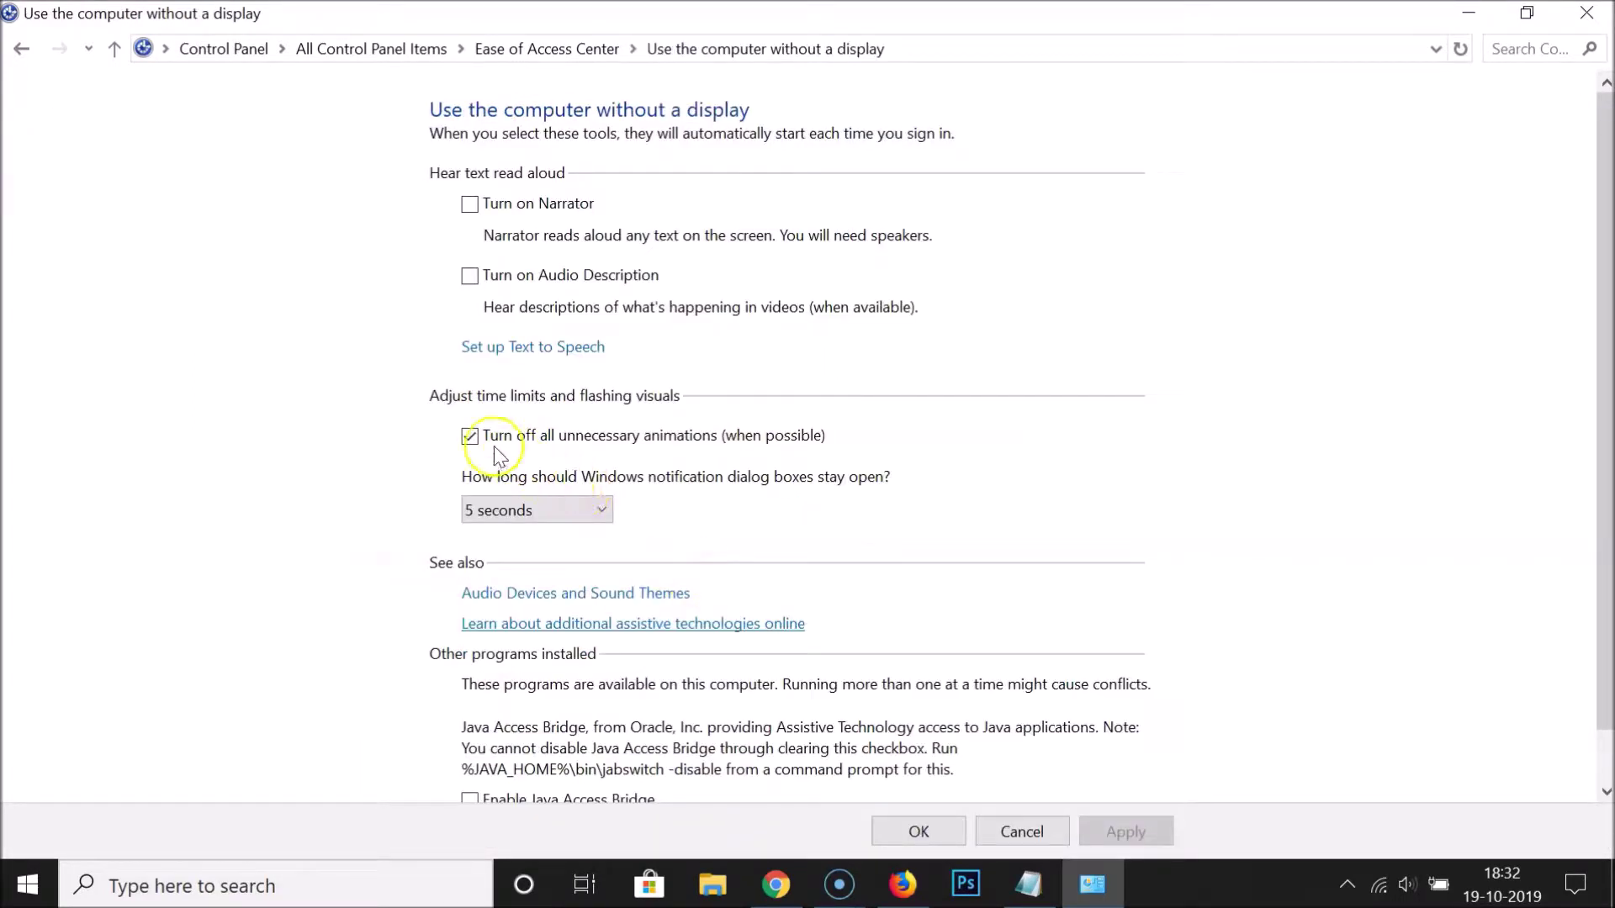
Uncheck 'Turn off all unnecessary animations' on the no-display page, then Apply and OK.
click(469, 436)
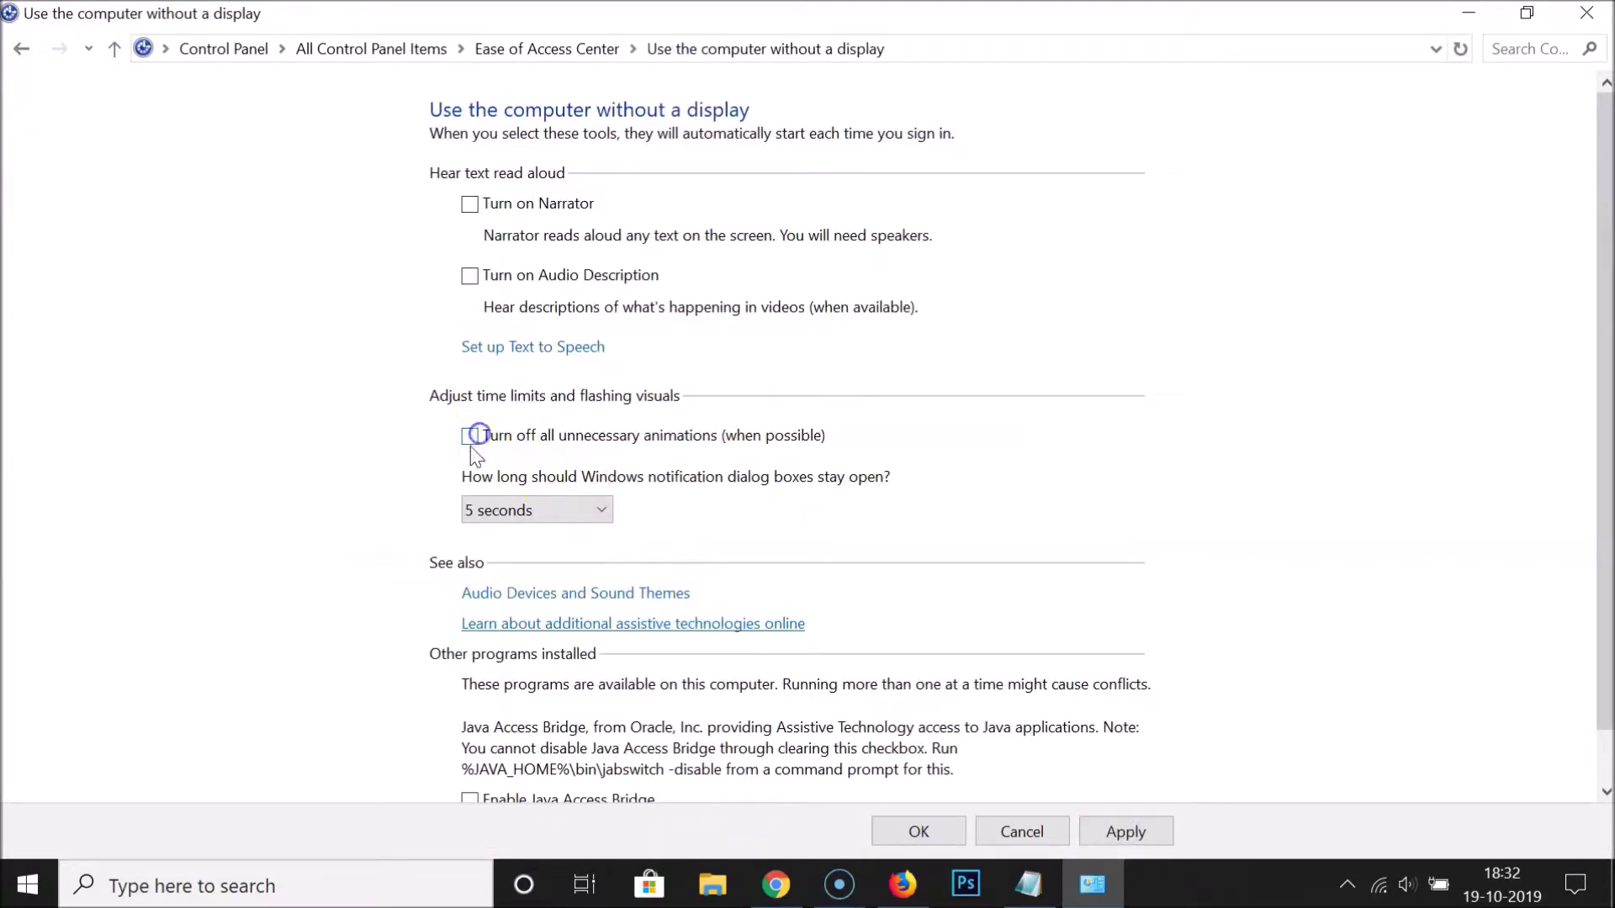
click(1125, 829)
click(921, 832)
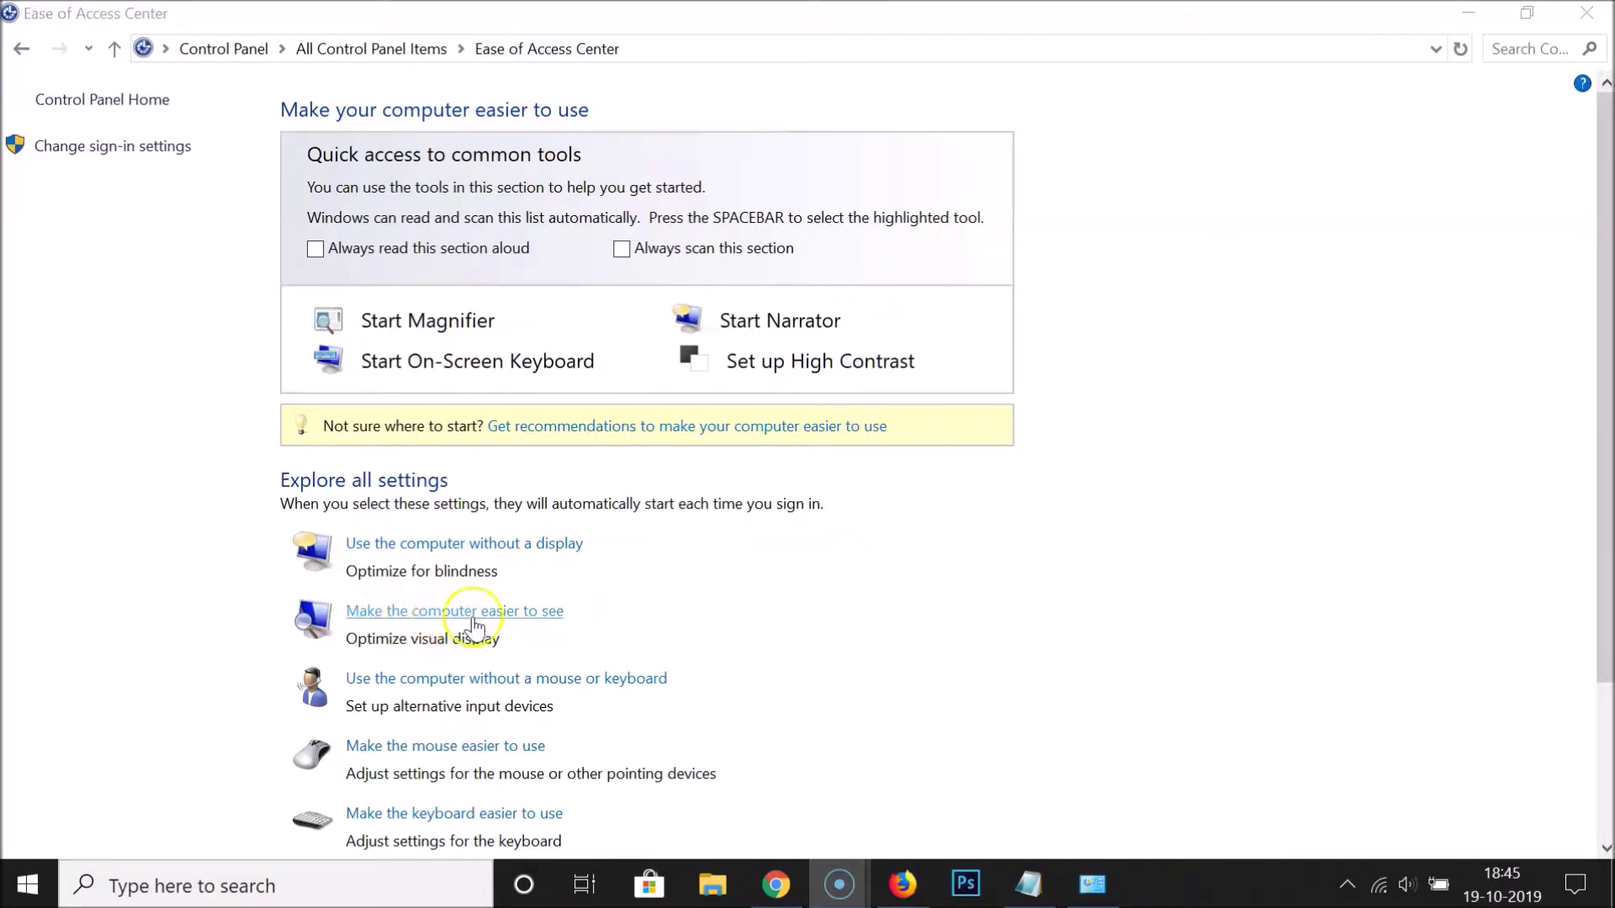
Check 'Turn off all unnecessary animations' under 'Make the computer easier to see', then Apply and OK.
click(528, 615)
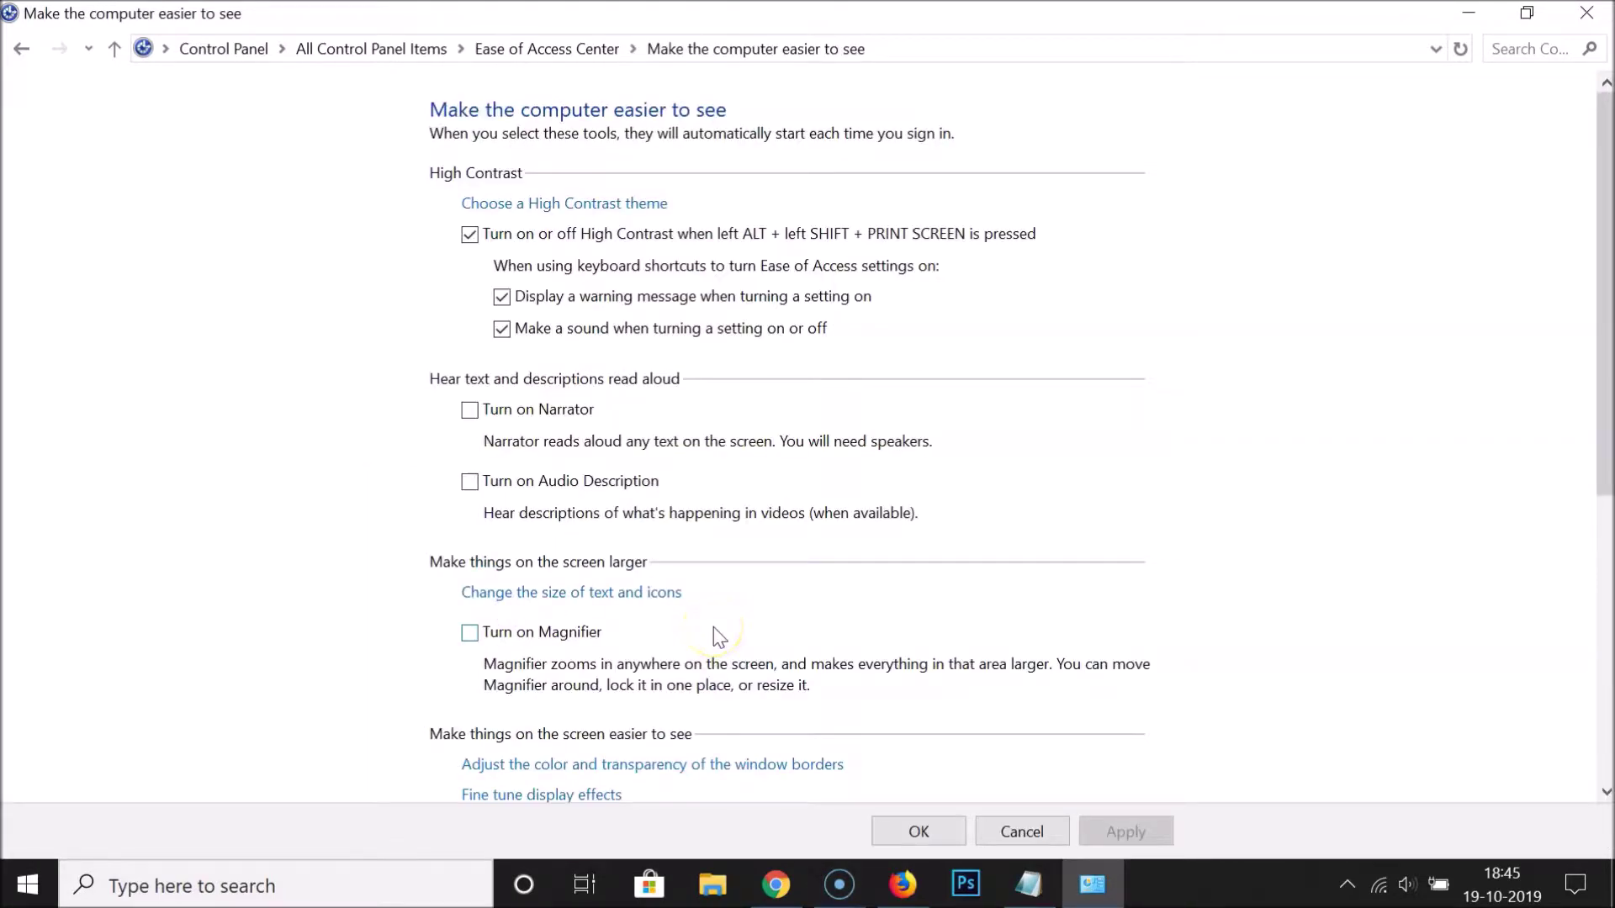
scroll(786, 509, down, 2)
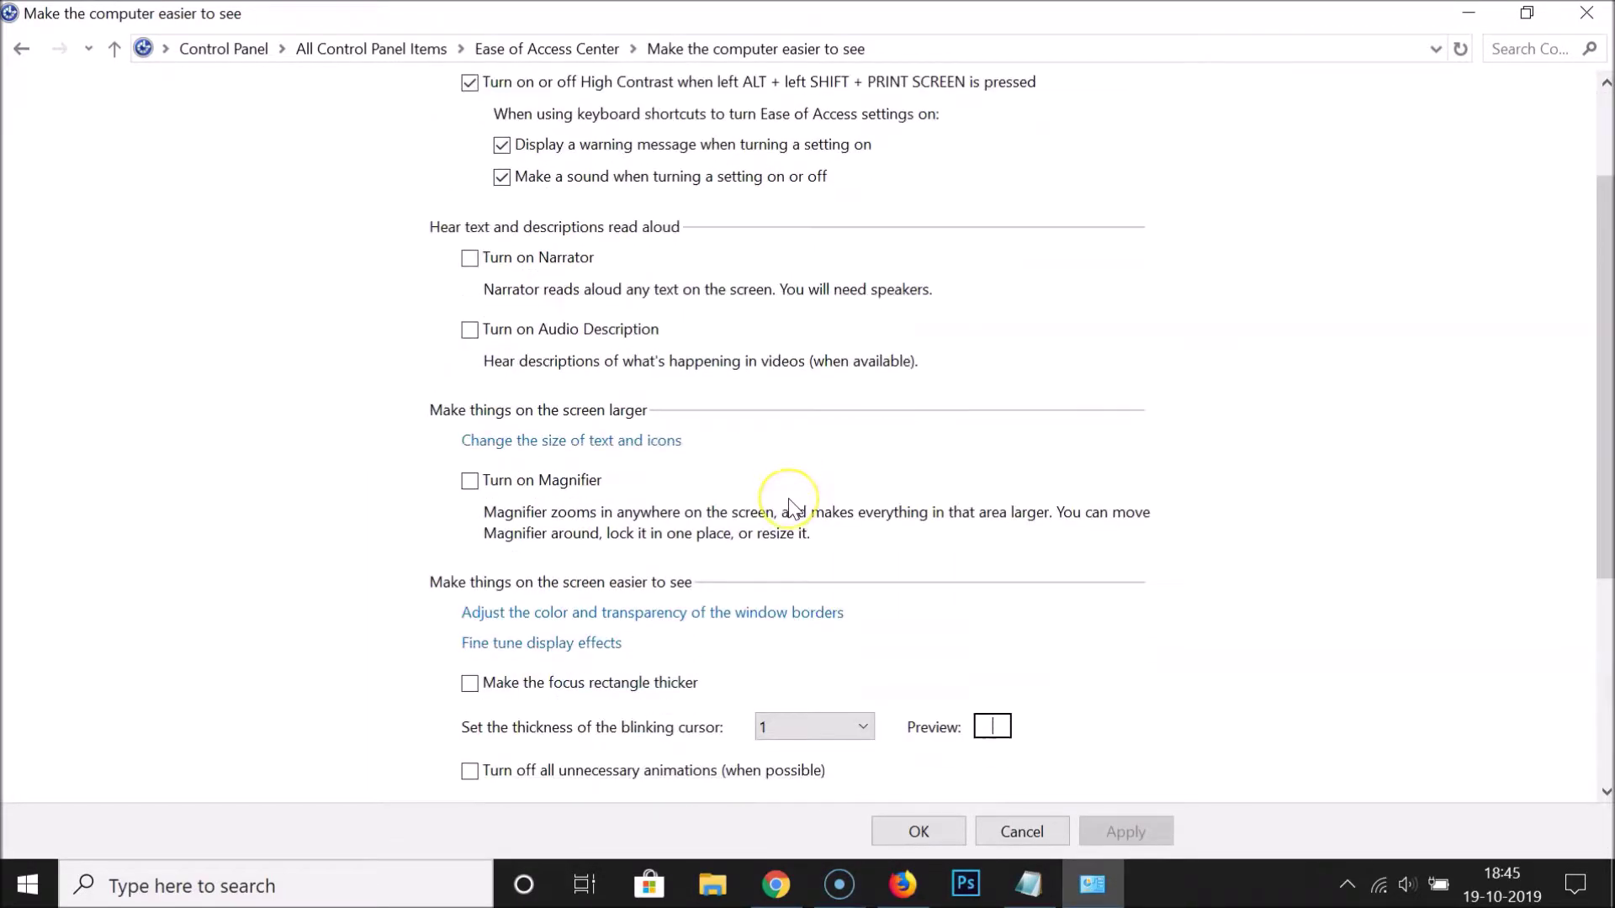
scroll(789, 505, down, 2)
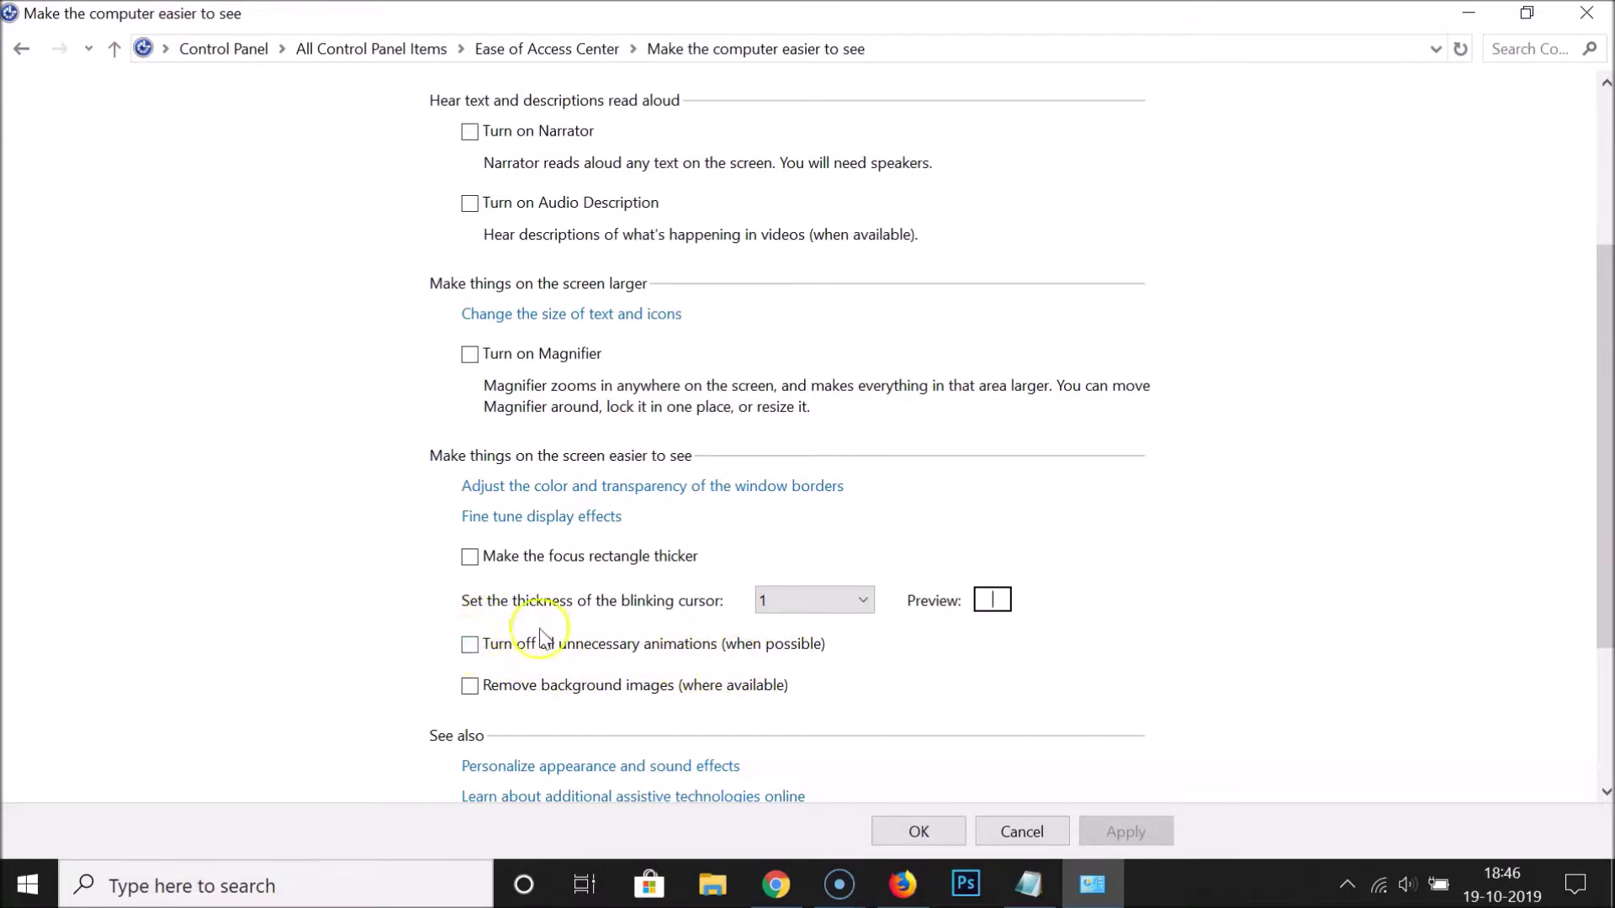
click(469, 644)
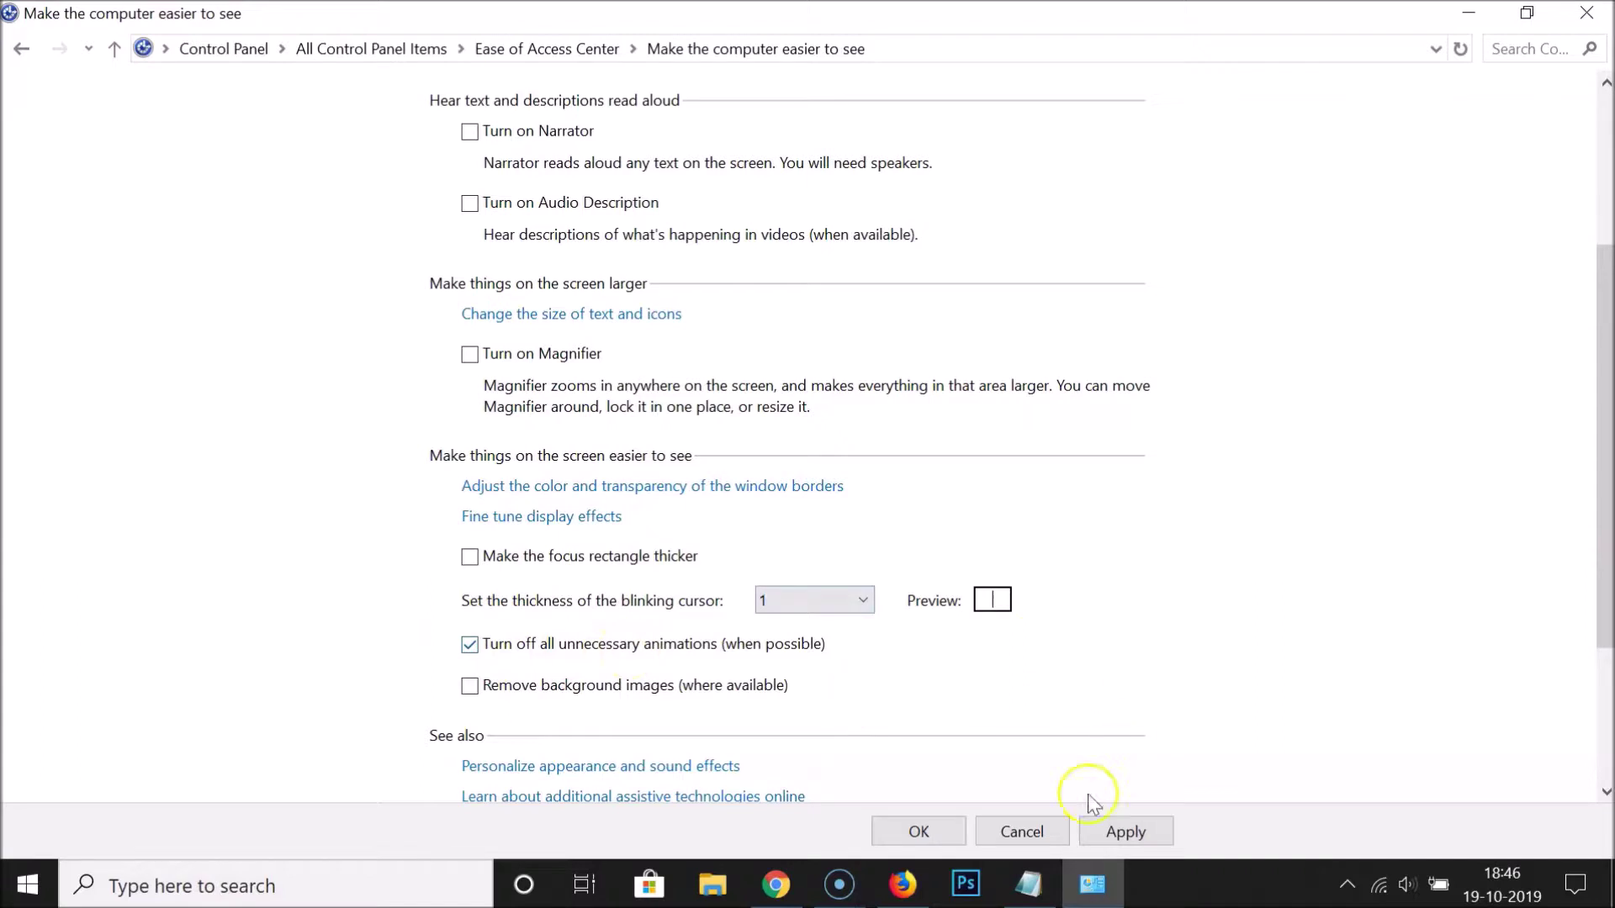
click(1123, 833)
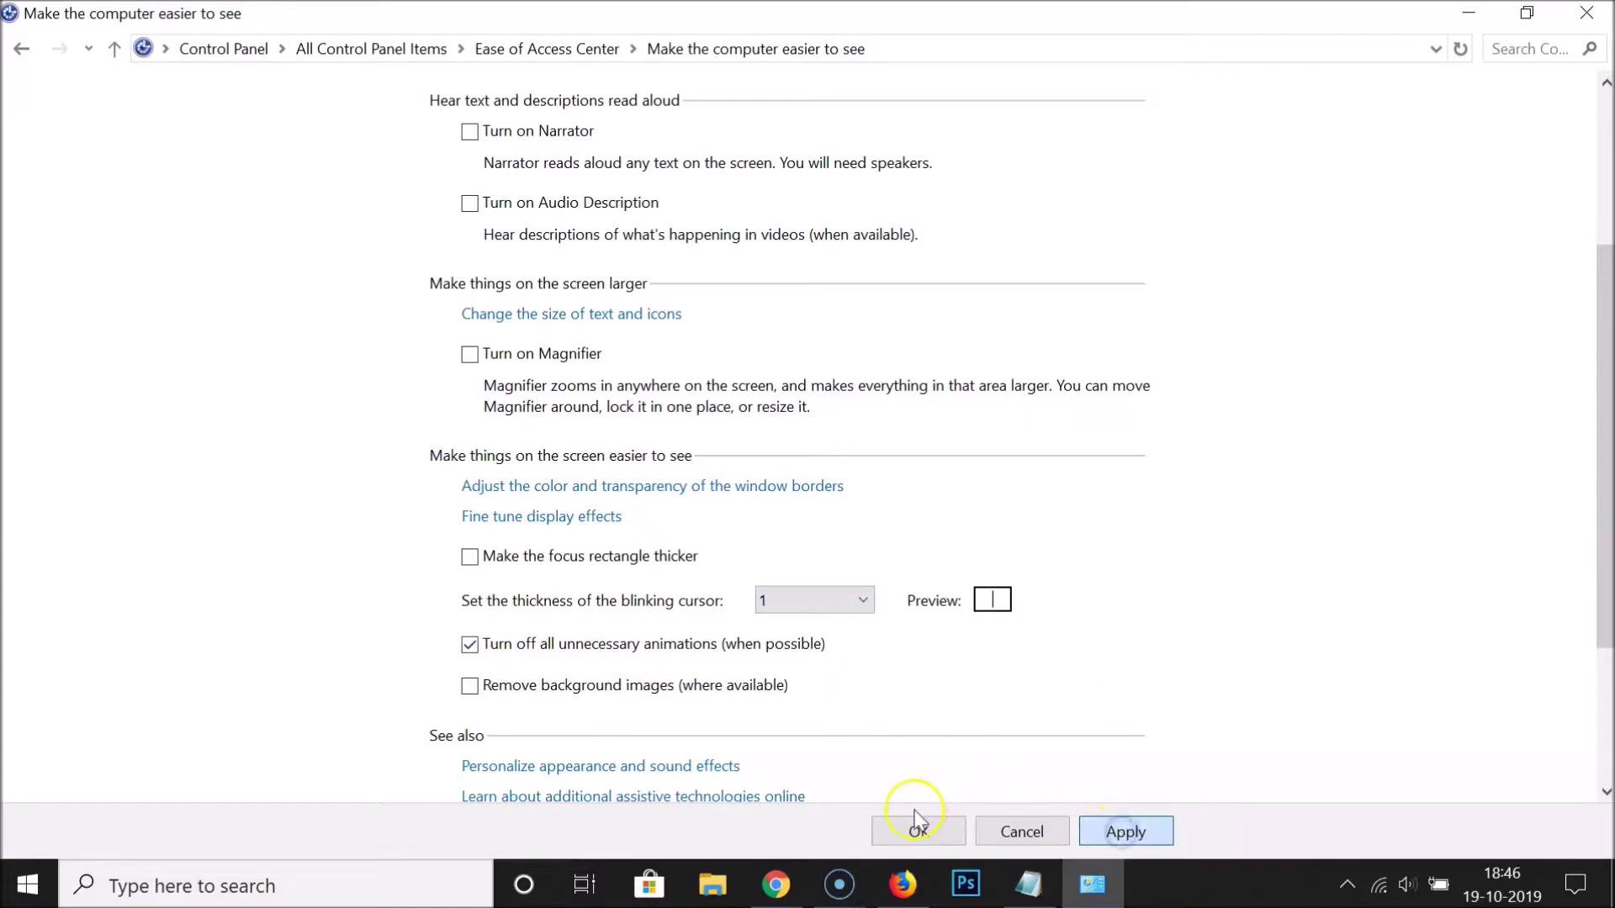
click(925, 833)
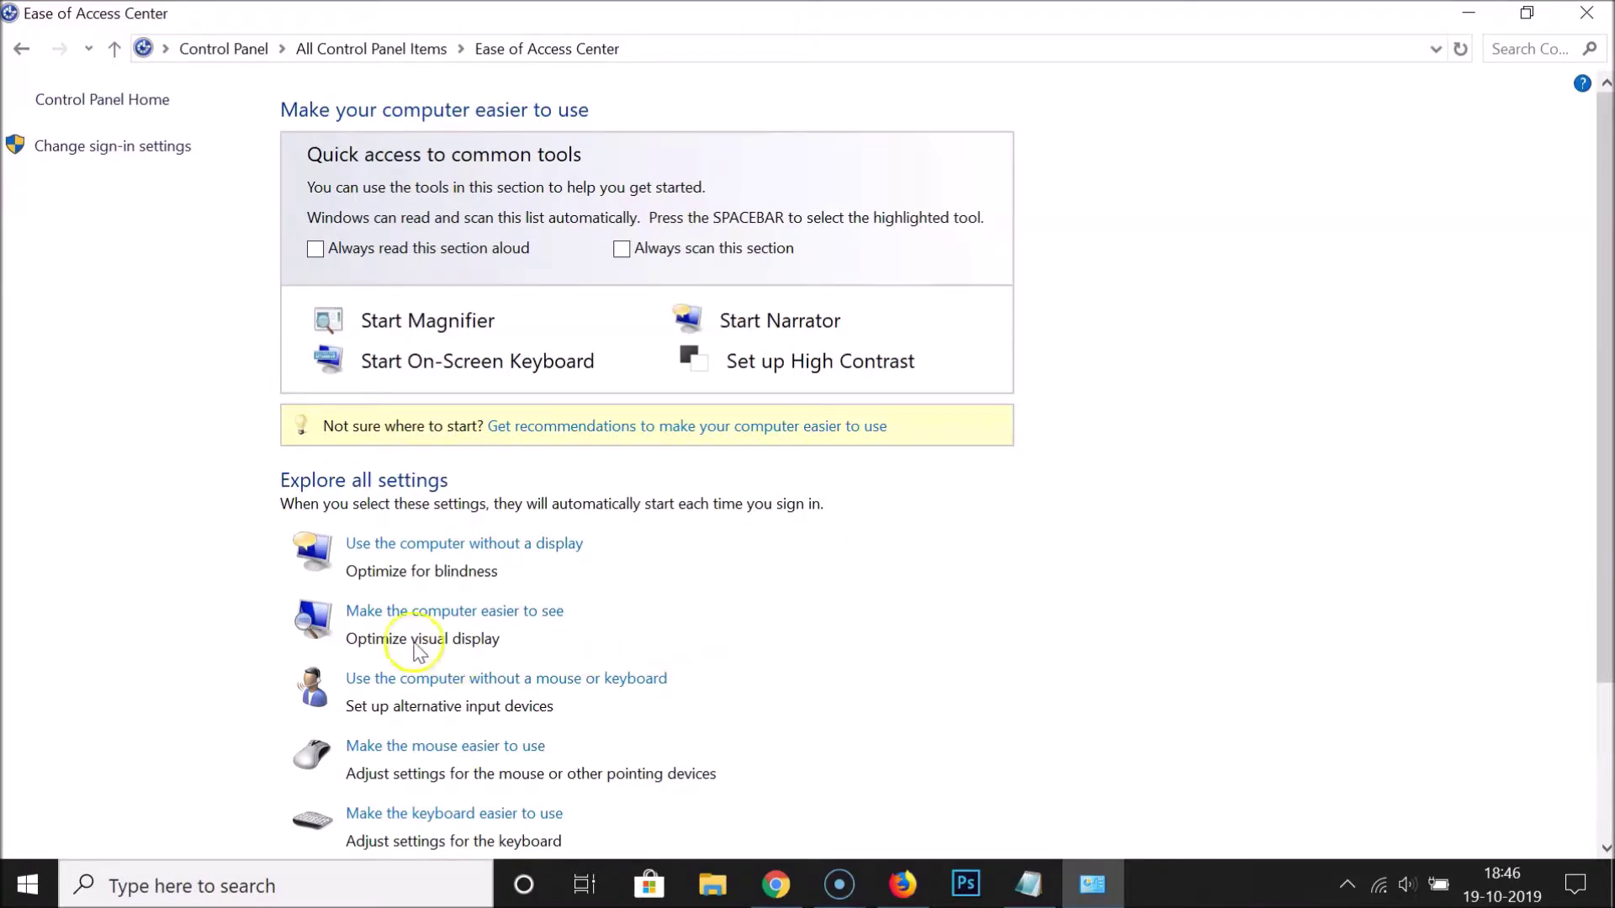
Uncheck 'Turn off all unnecessary animations' on the easier-to-see page, save, and close the window.
click(411, 612)
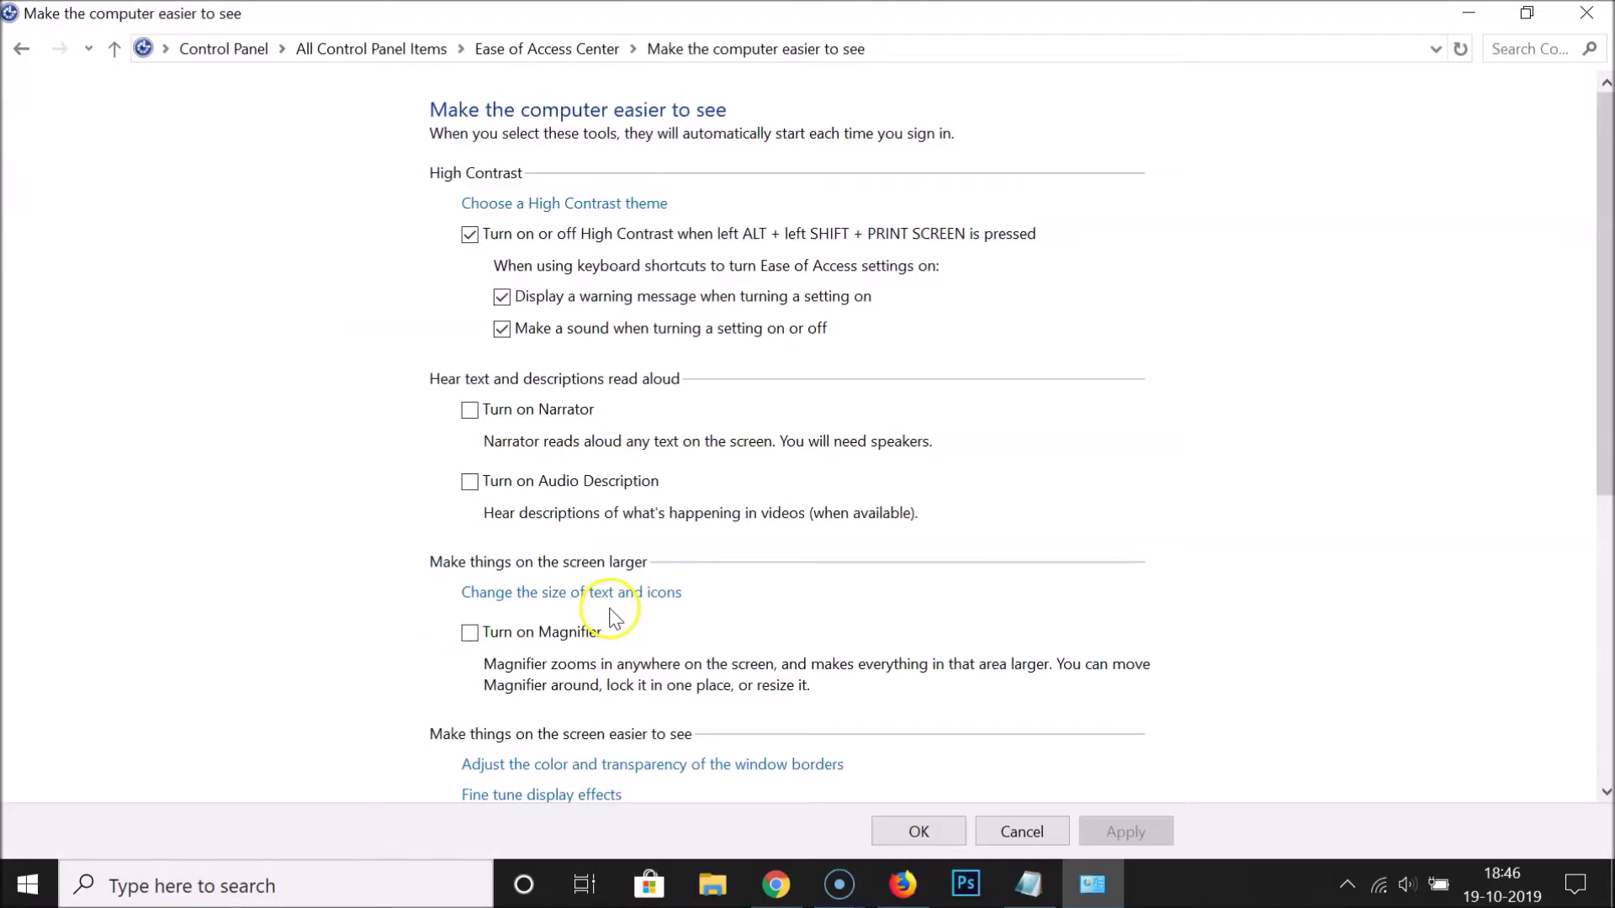
scroll(829, 565, down, 1)
scroll(828, 566, down, 3)
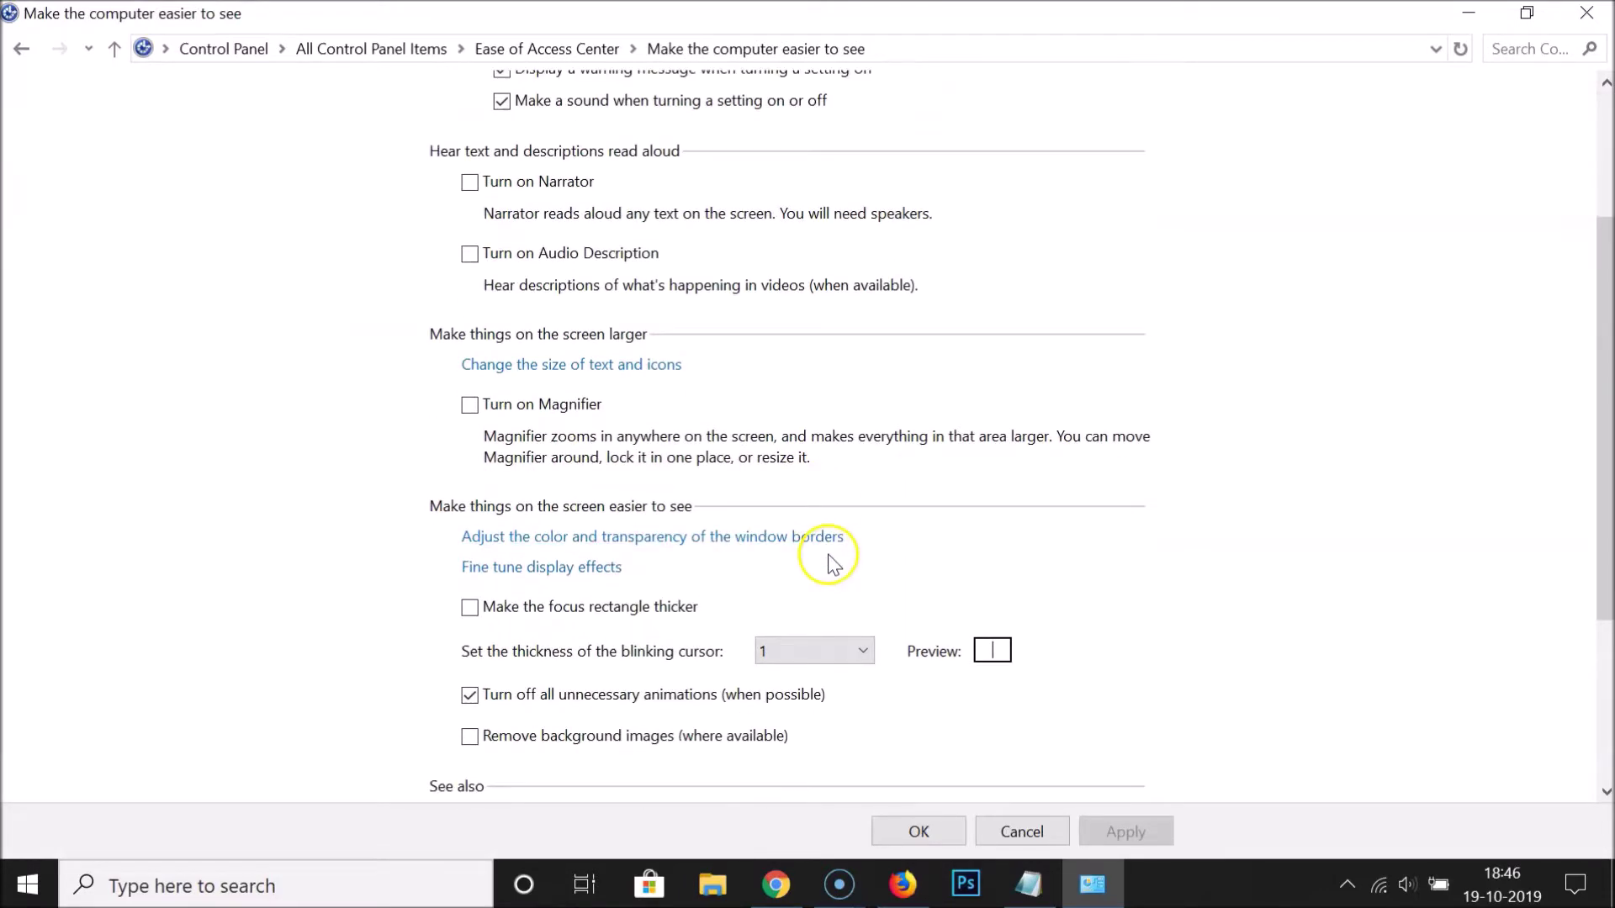
click(469, 619)
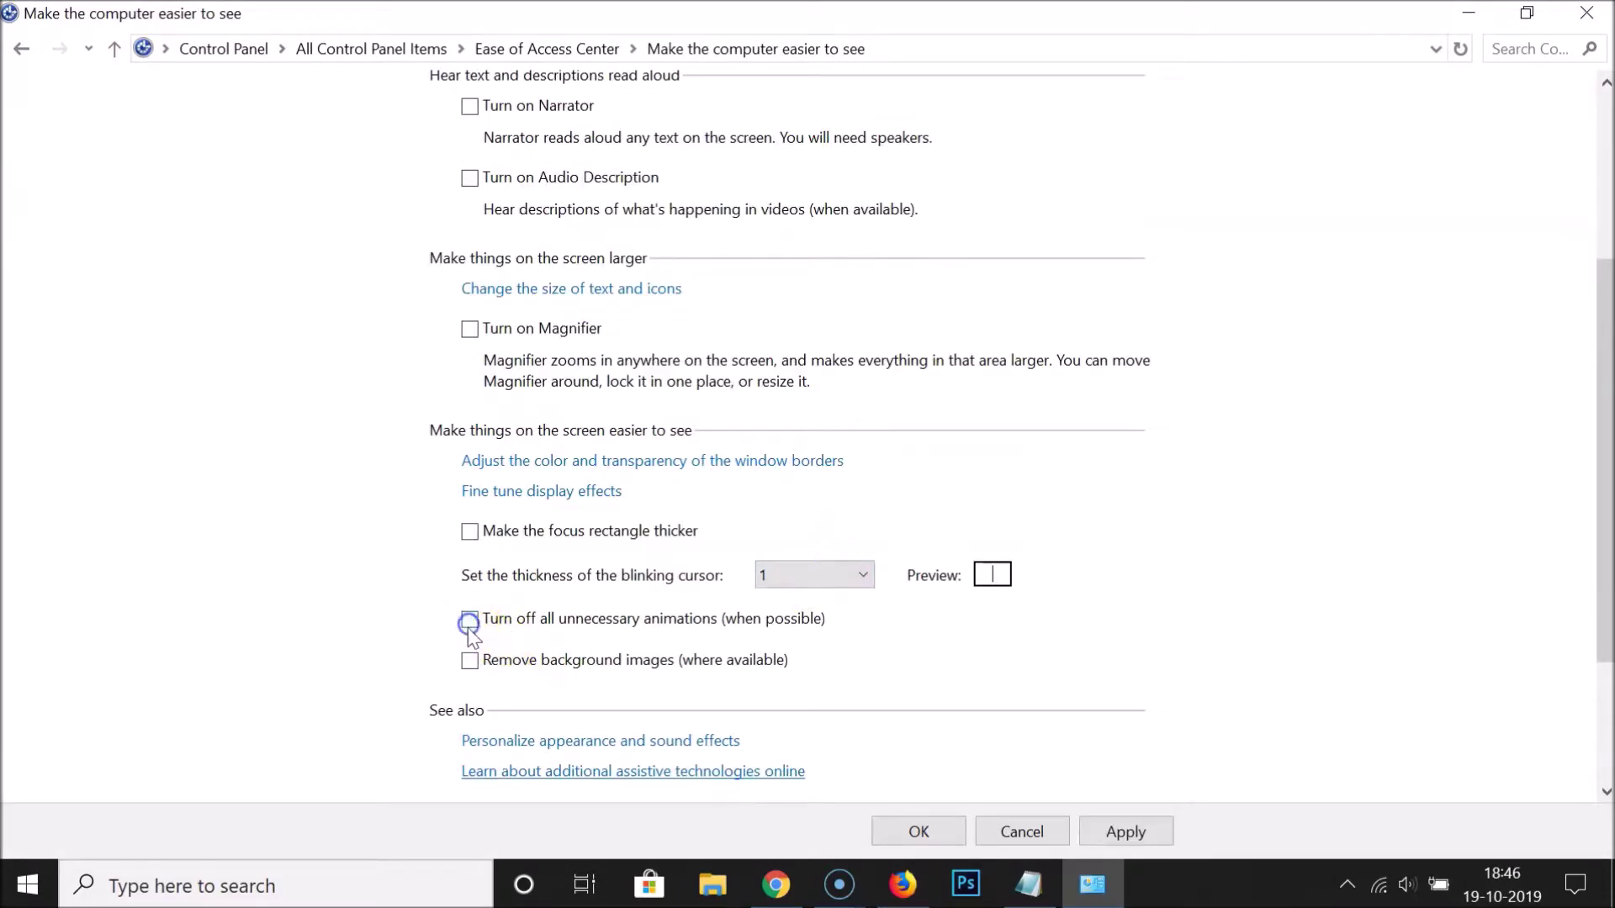
click(1126, 833)
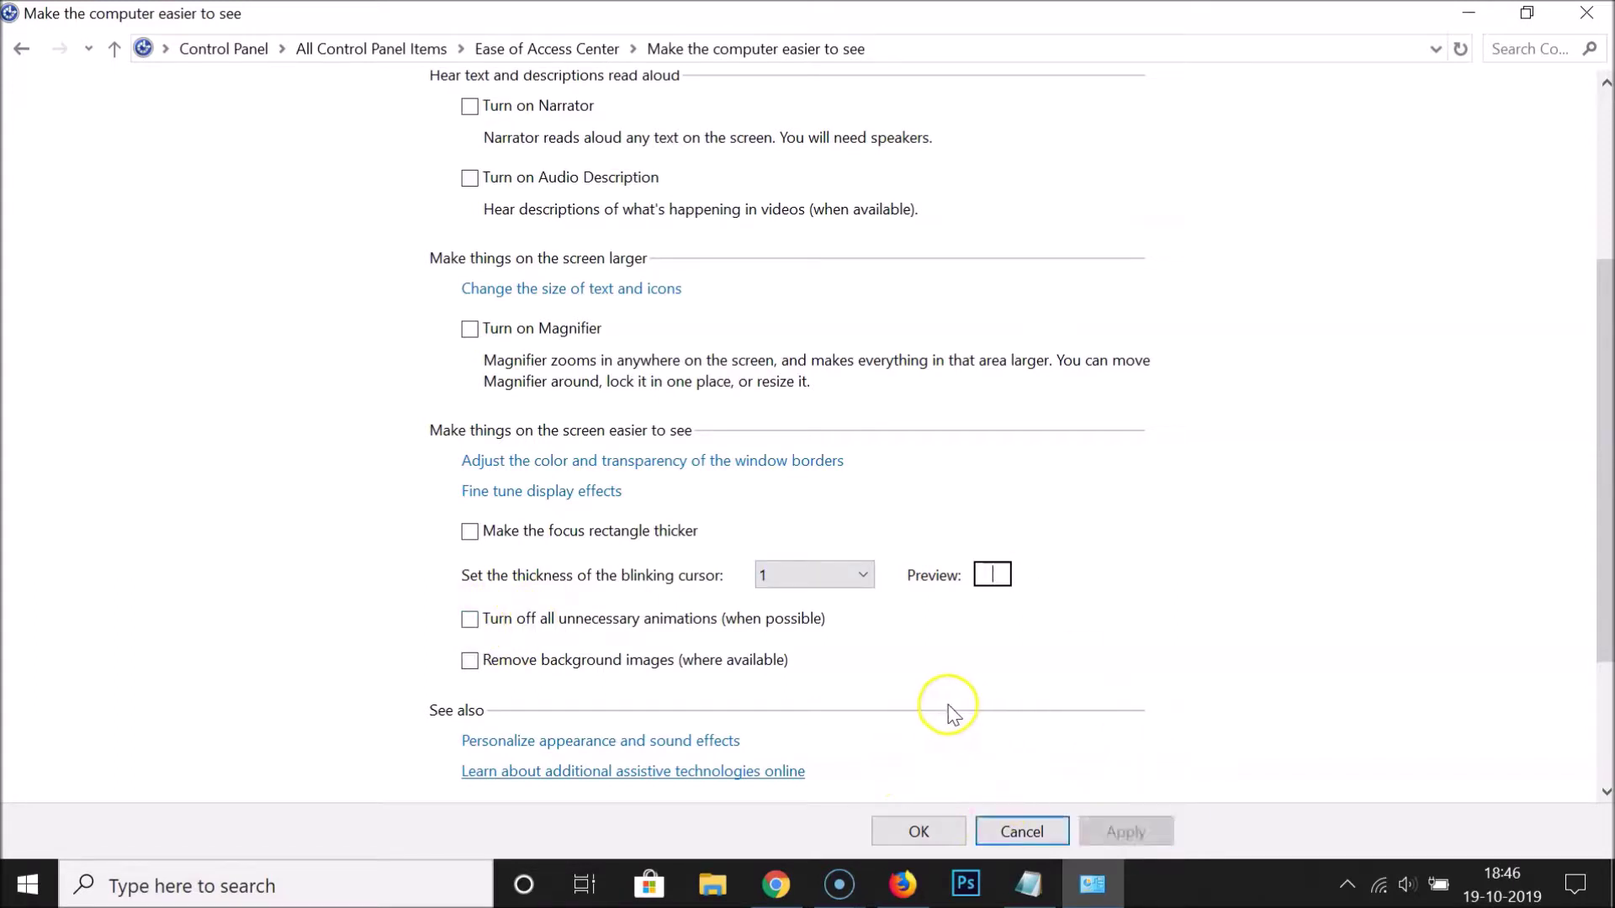
click(949, 831)
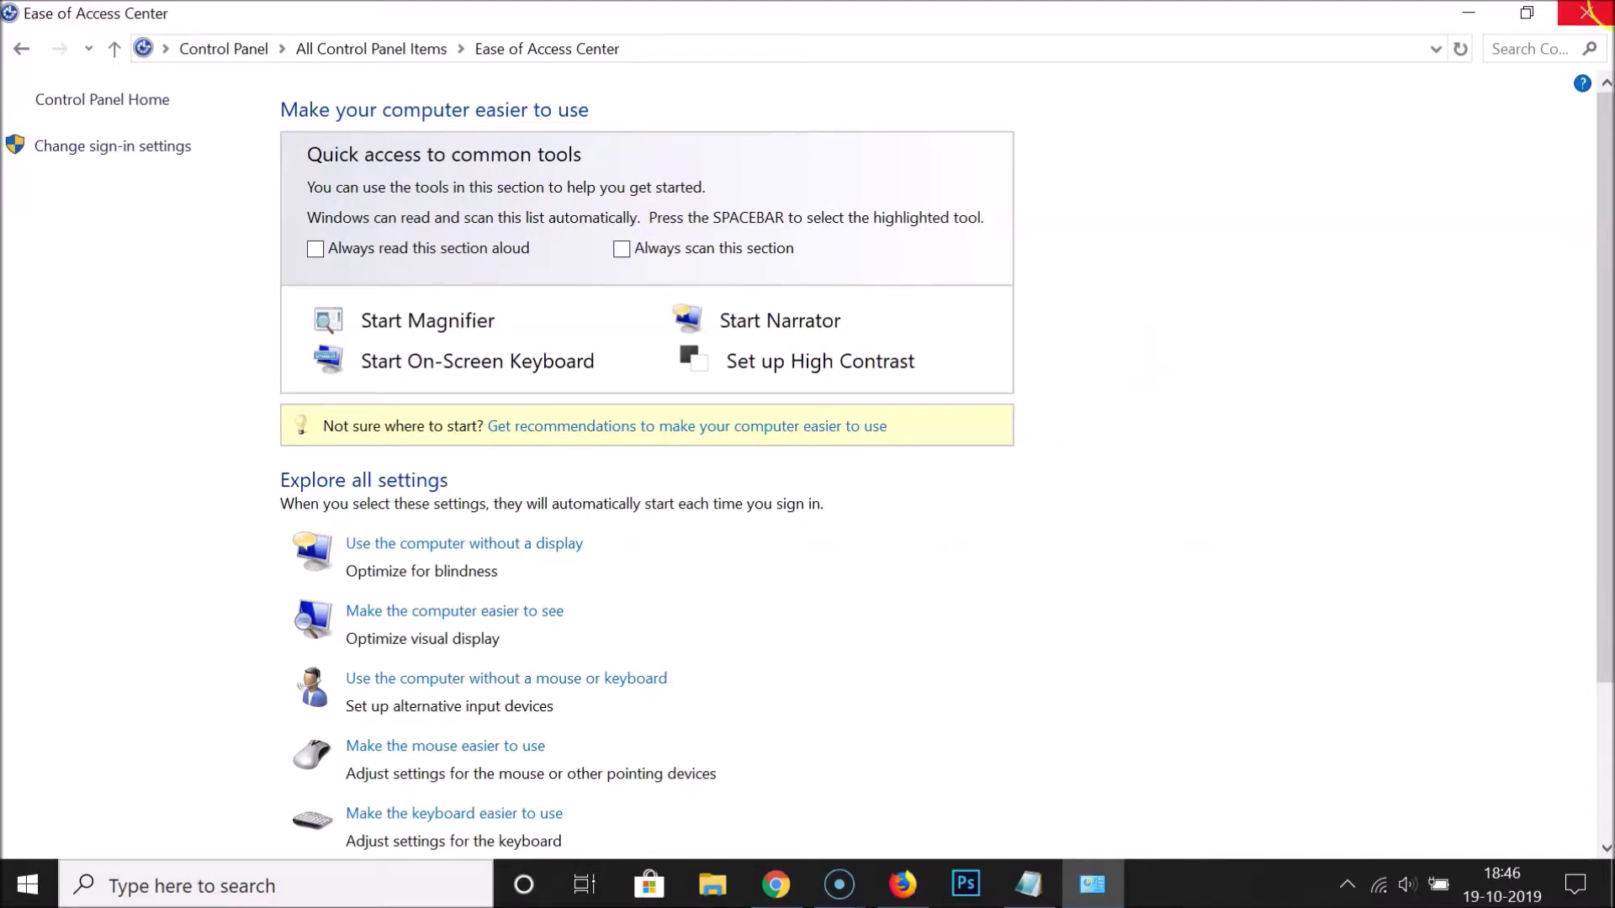
click(1586, 11)
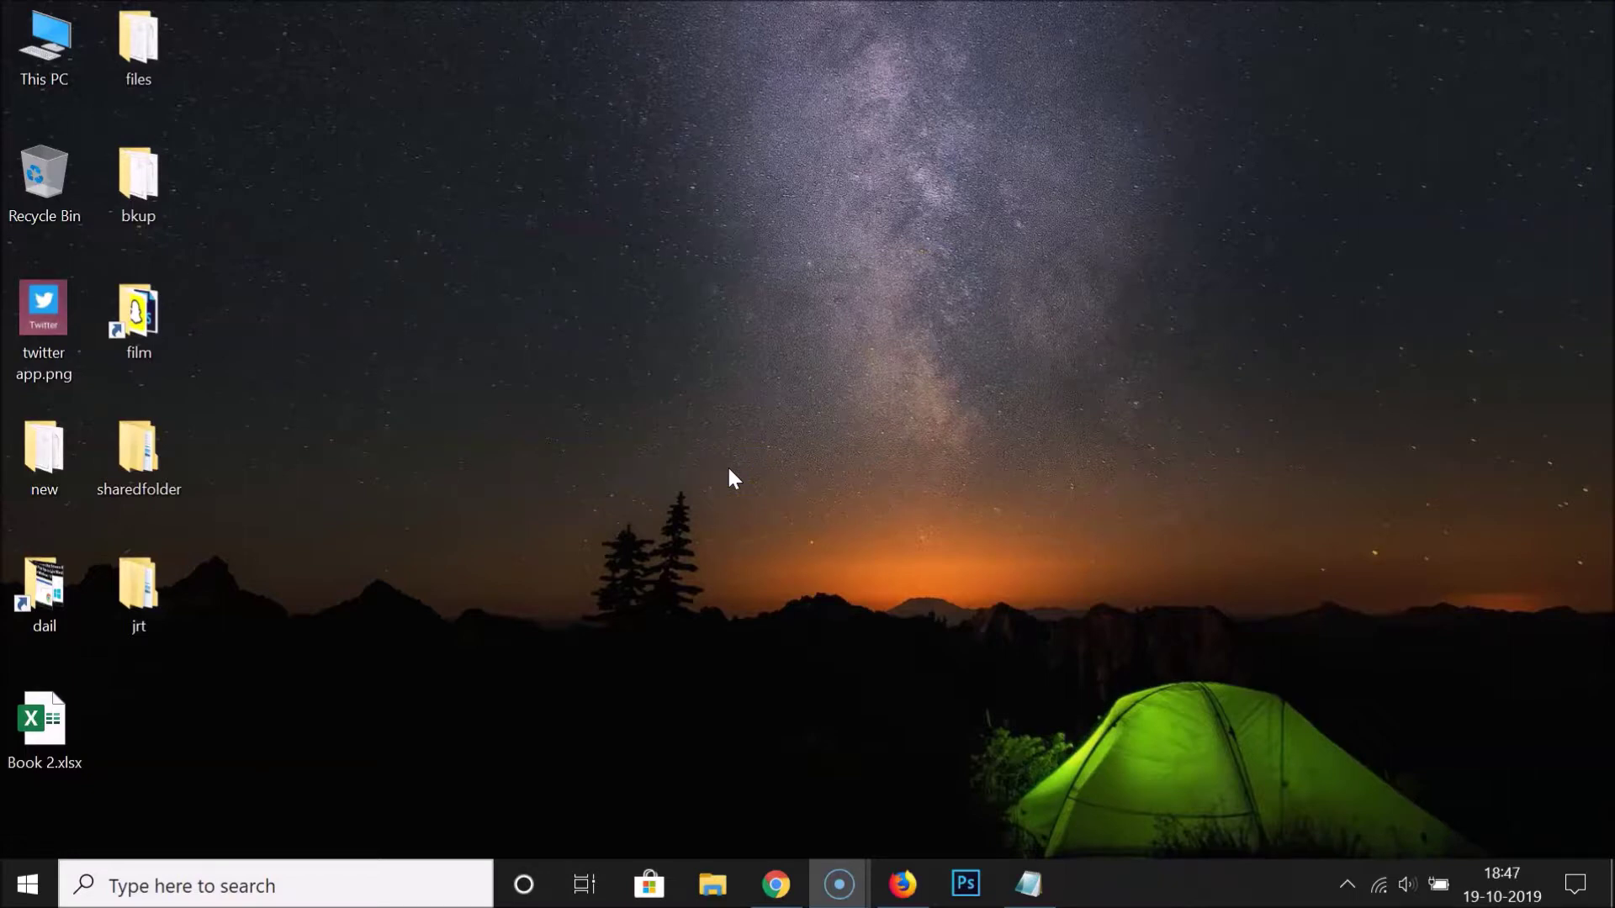
Search the taskbar for 'settings' and launch the Settings app.
click(224, 897)
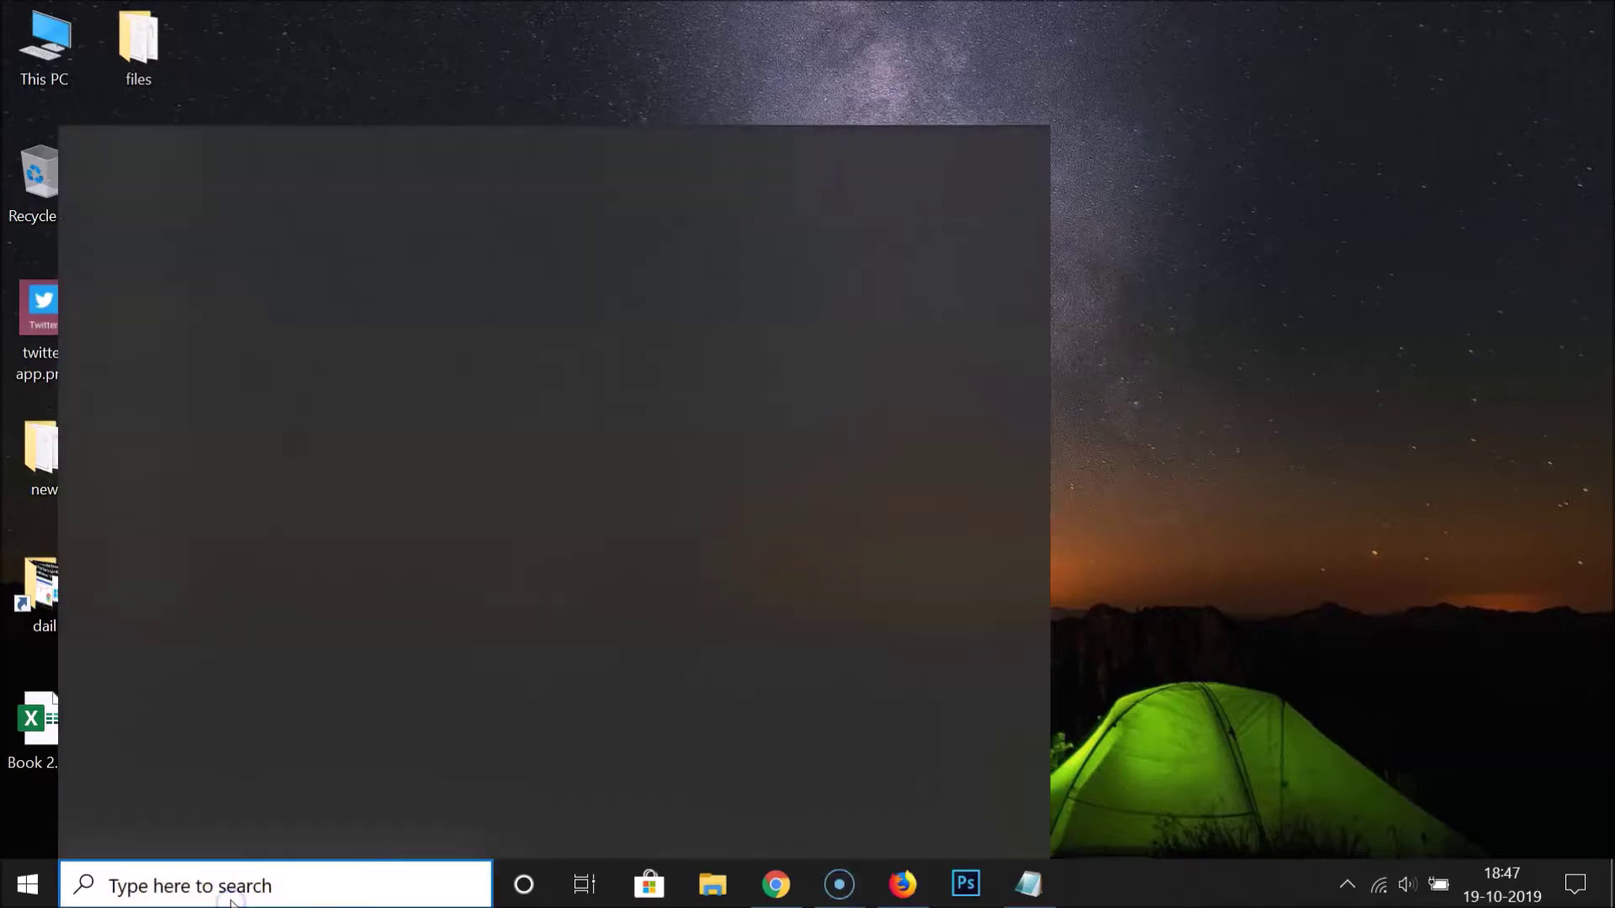
text(settings)
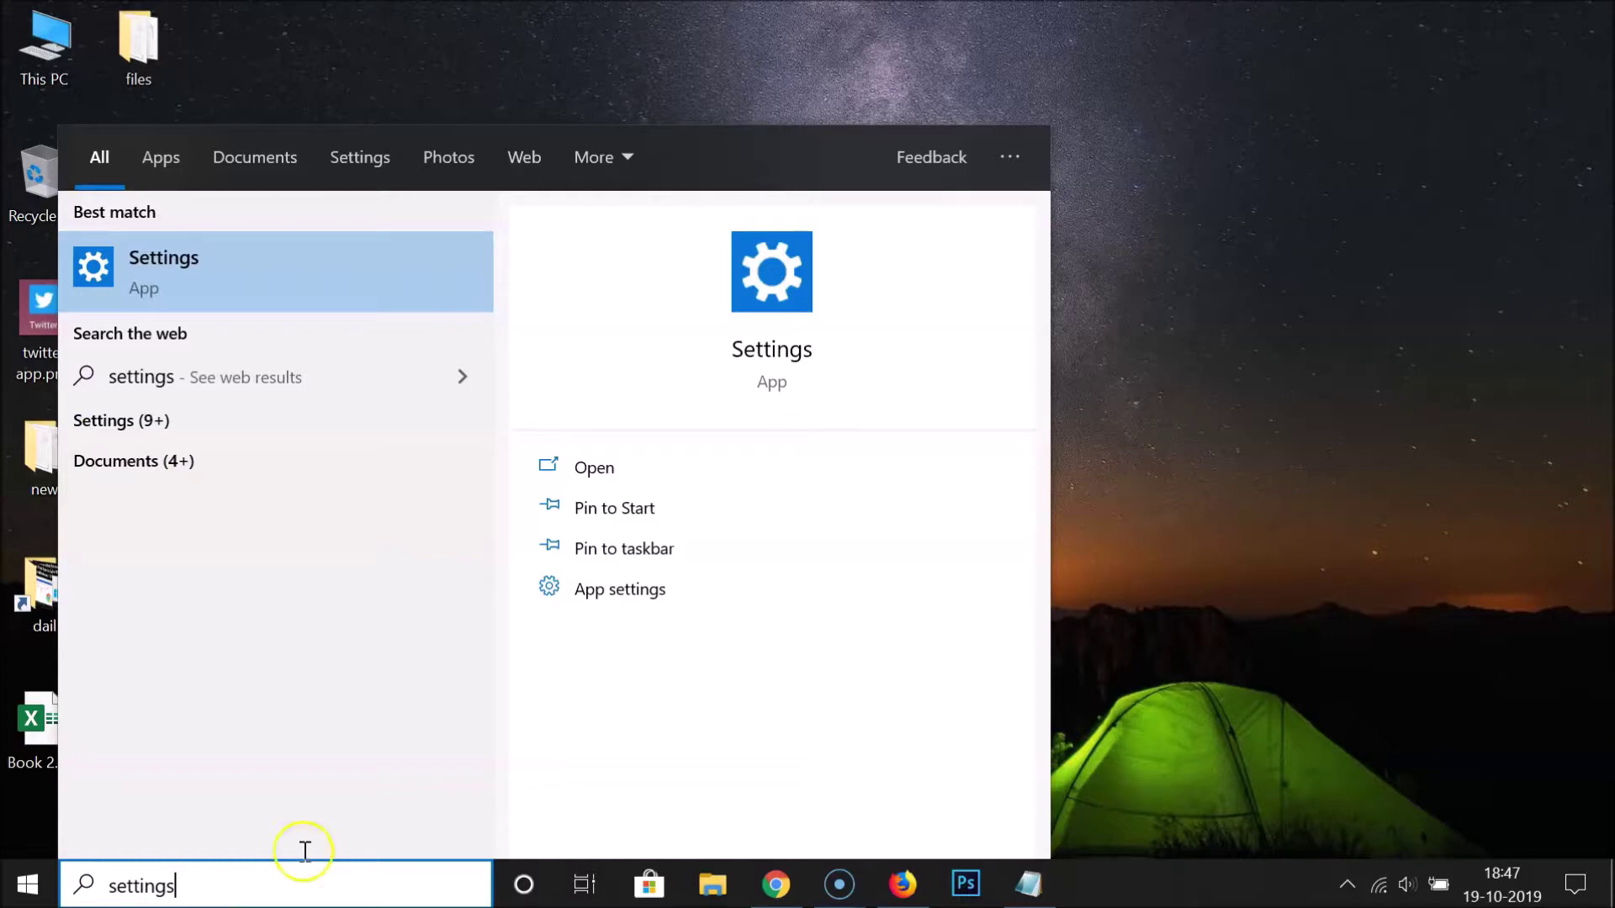
click(266, 304)
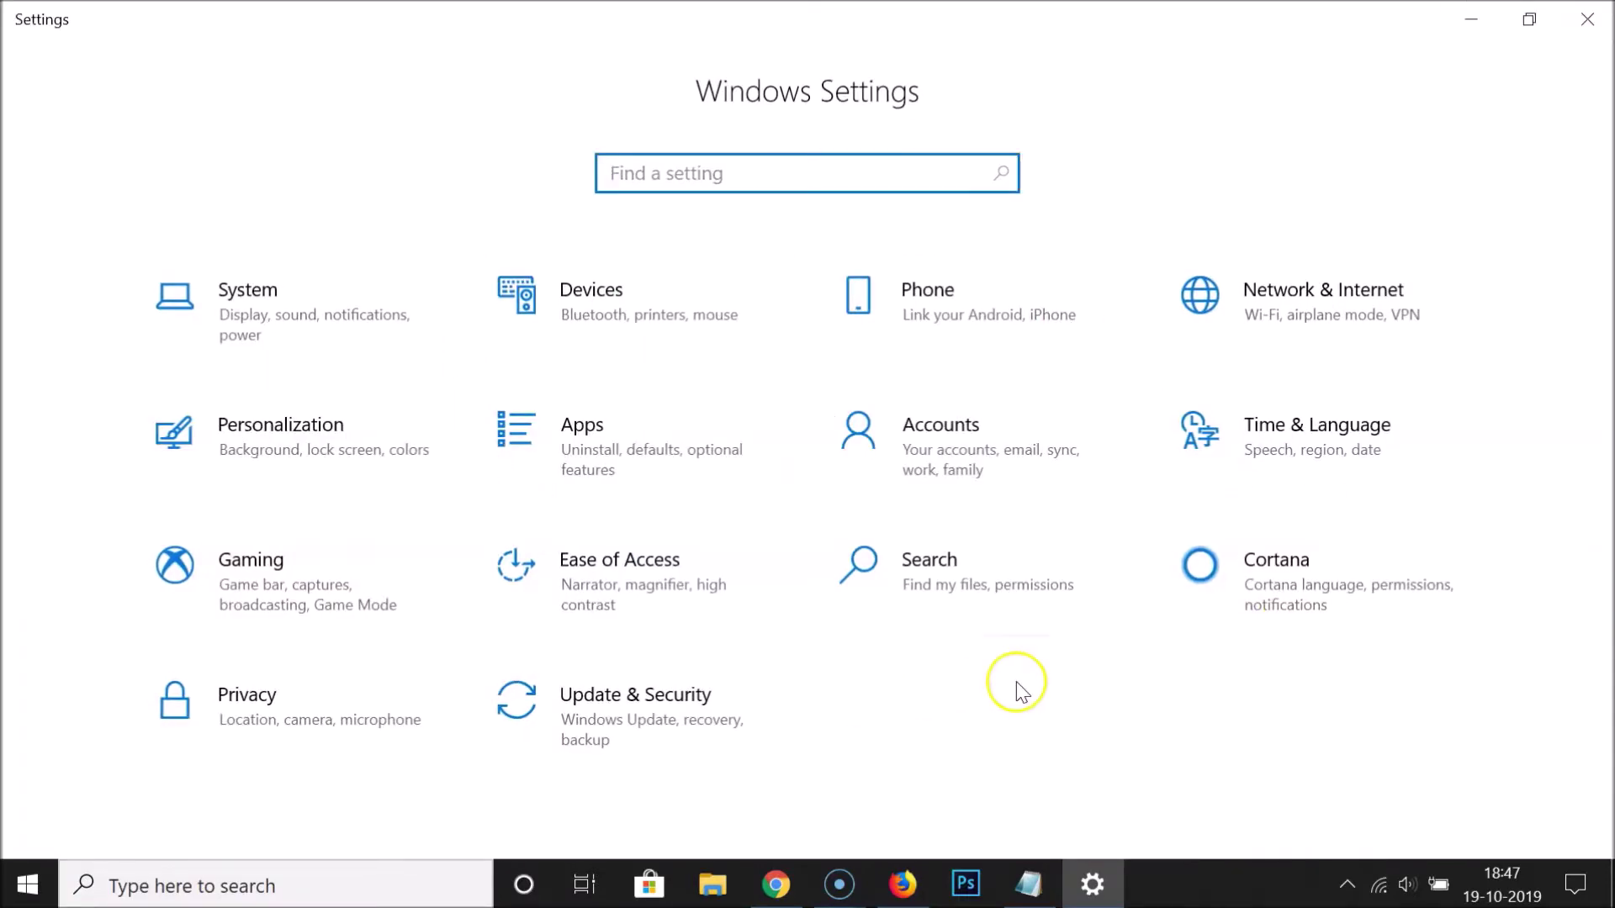
Turn 'Show animations in Windows' Off in Ease of Access > Display, then close Settings.
click(624, 589)
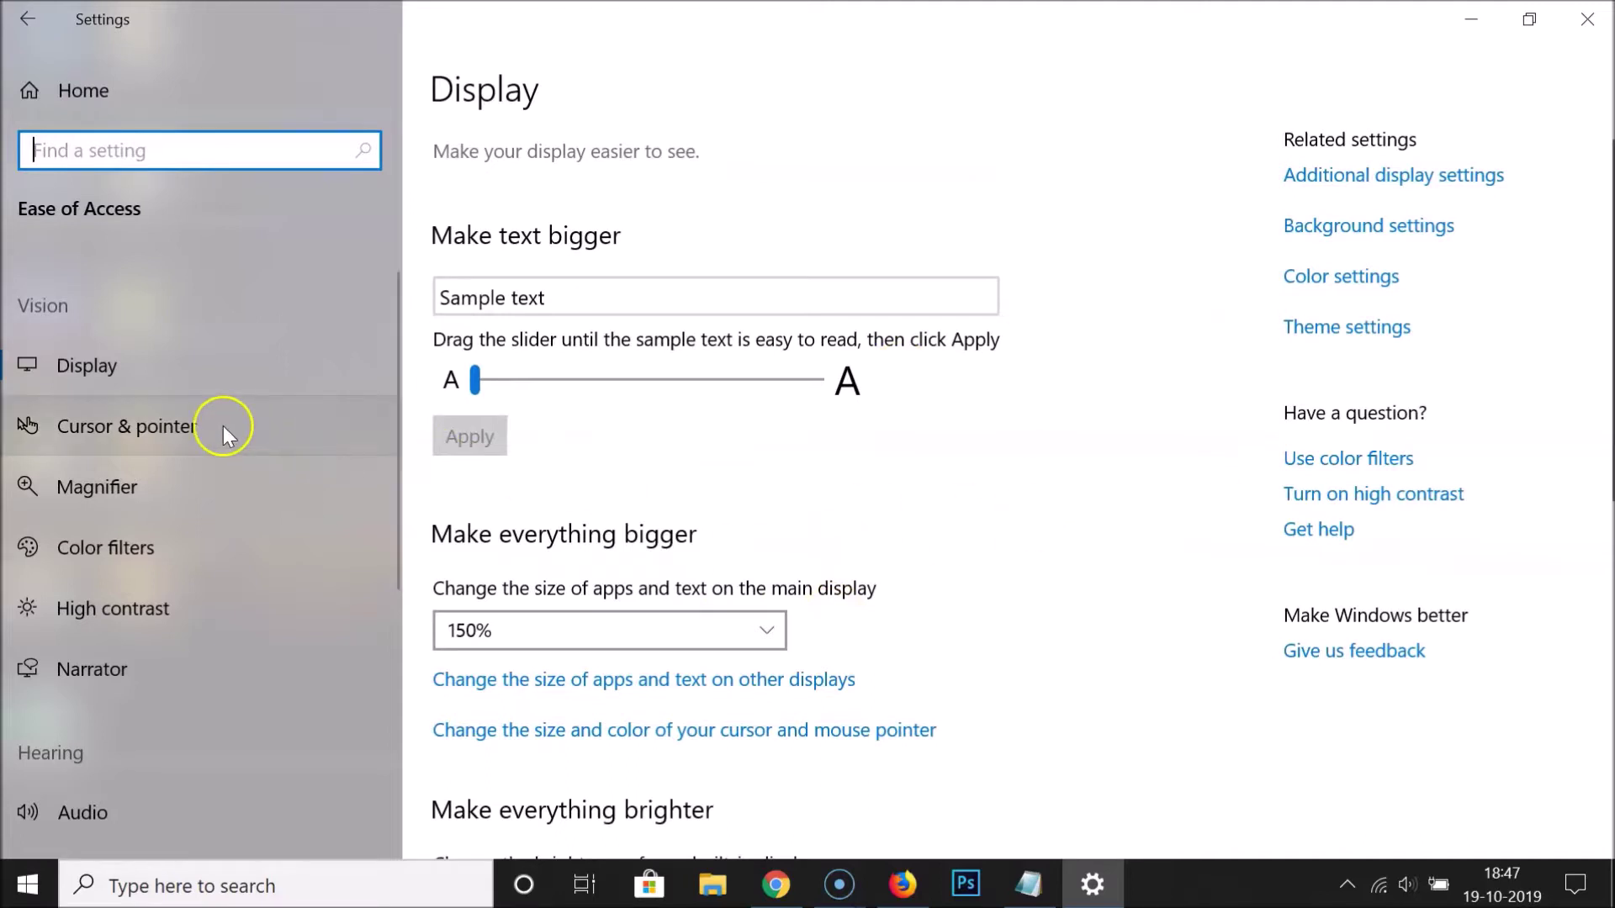
click(118, 369)
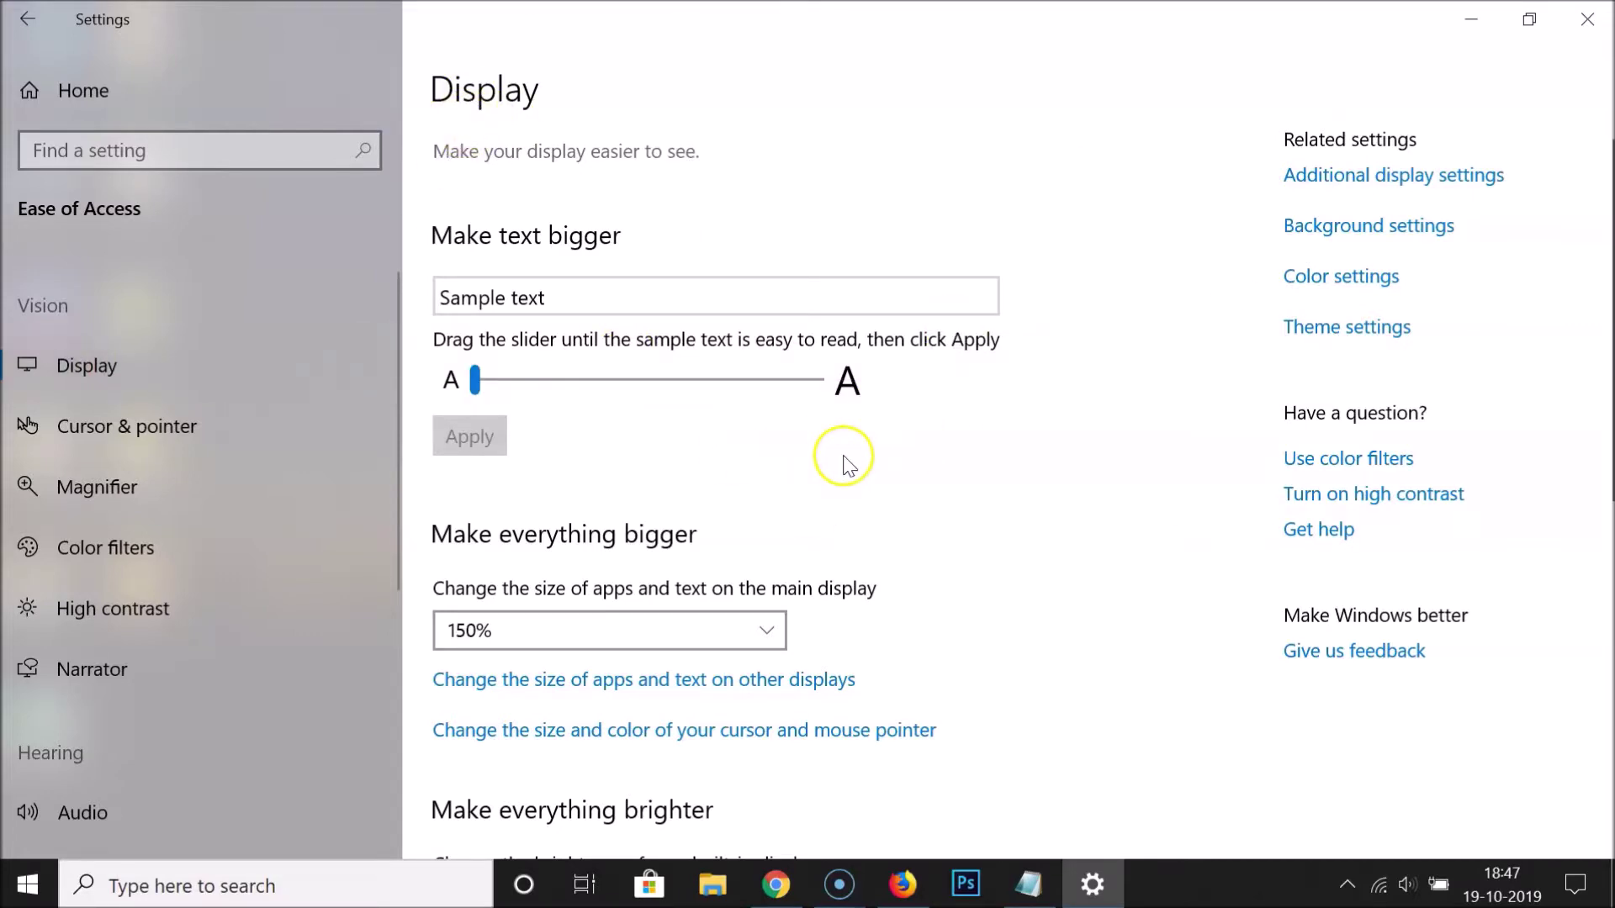
scroll(976, 489, down, 8)
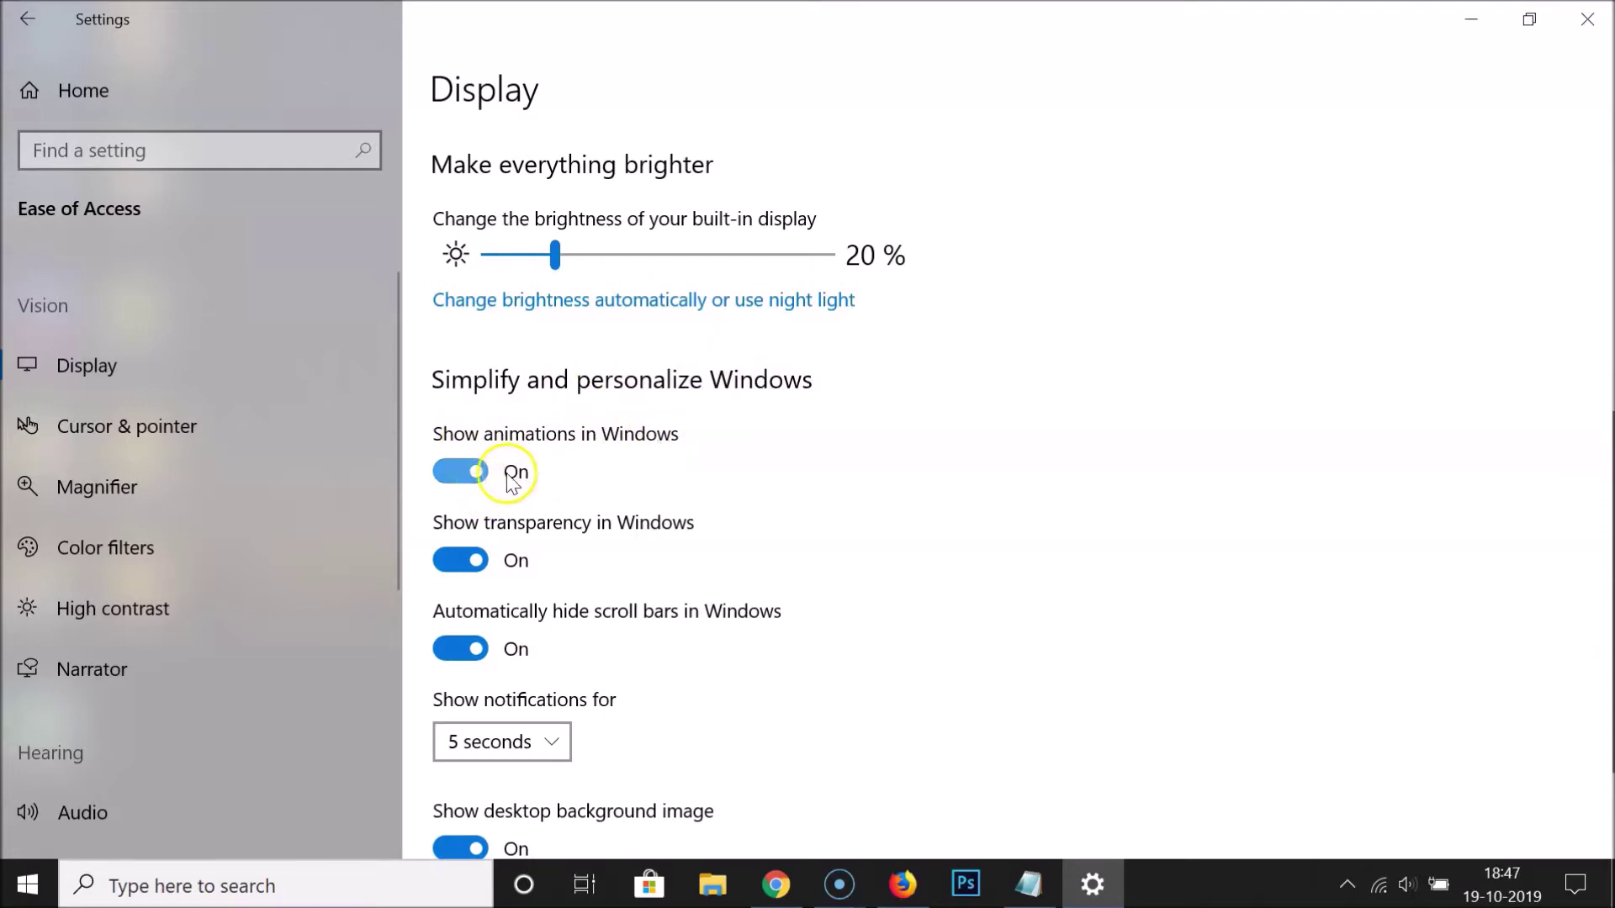
click(452, 477)
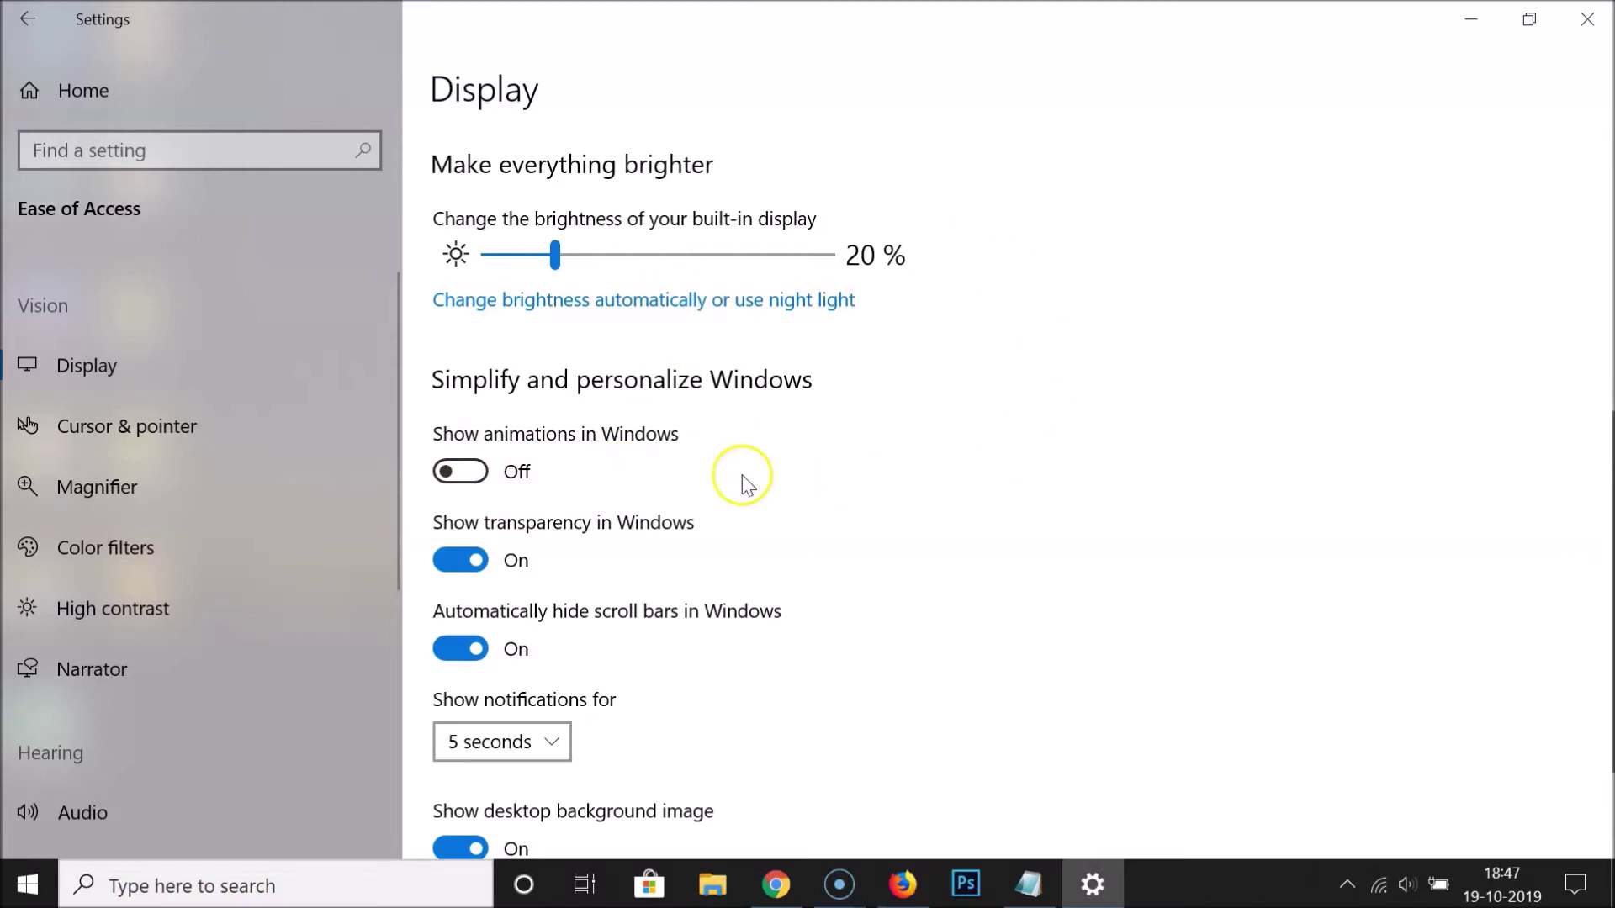
click(1586, 19)
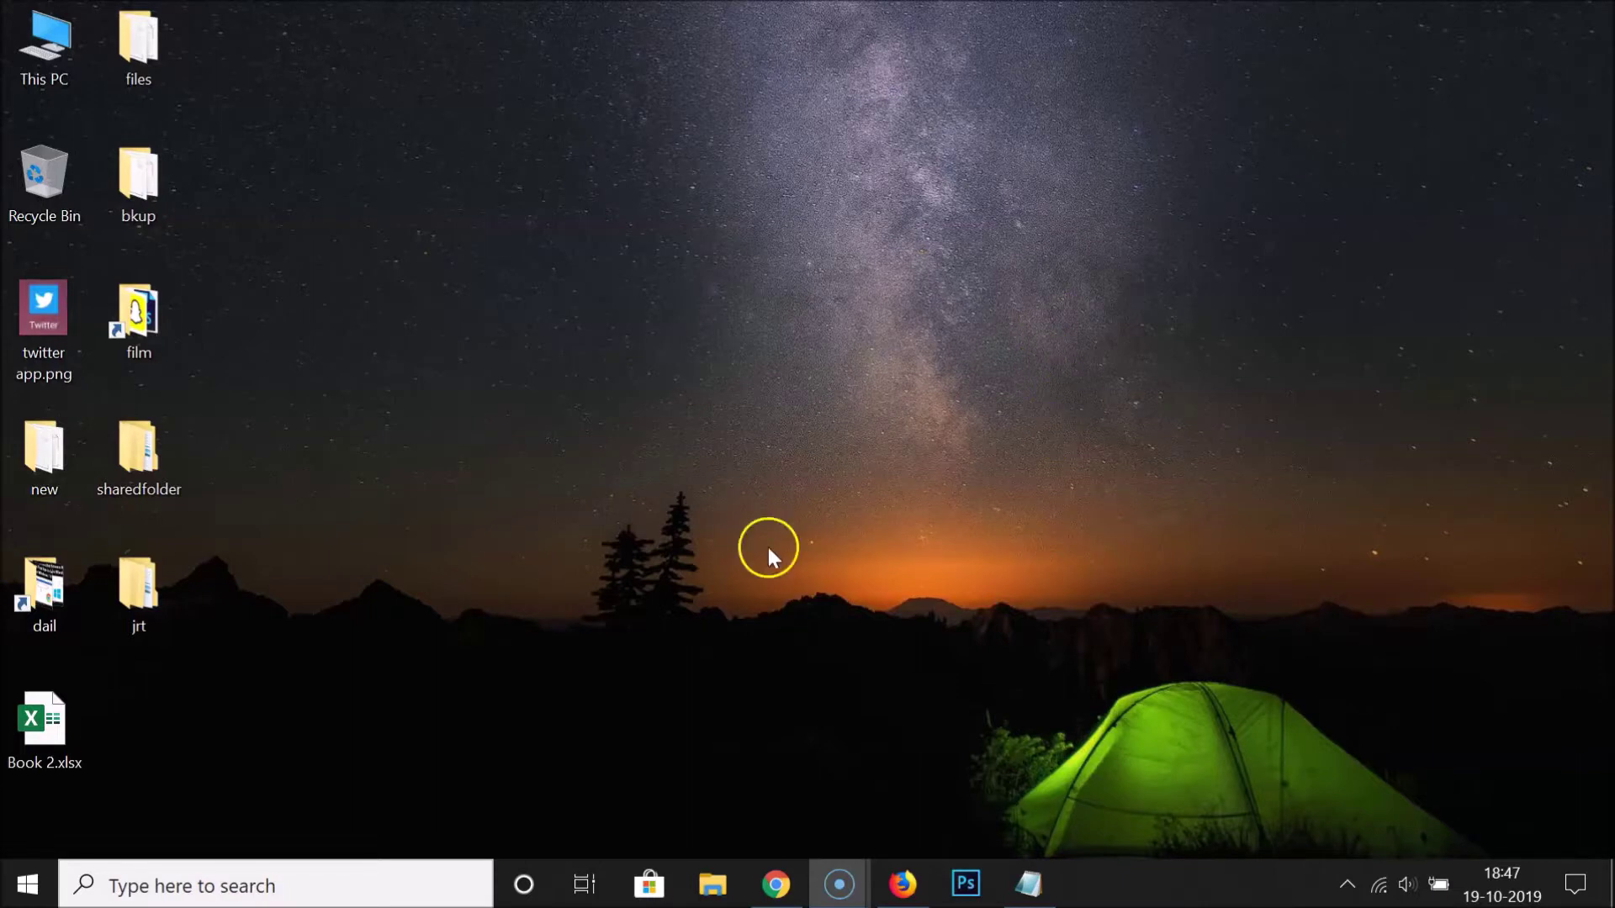
Reopen Control Panel via search and view the 'Use the computer without a display' page under Ease of Access.
click(320, 890)
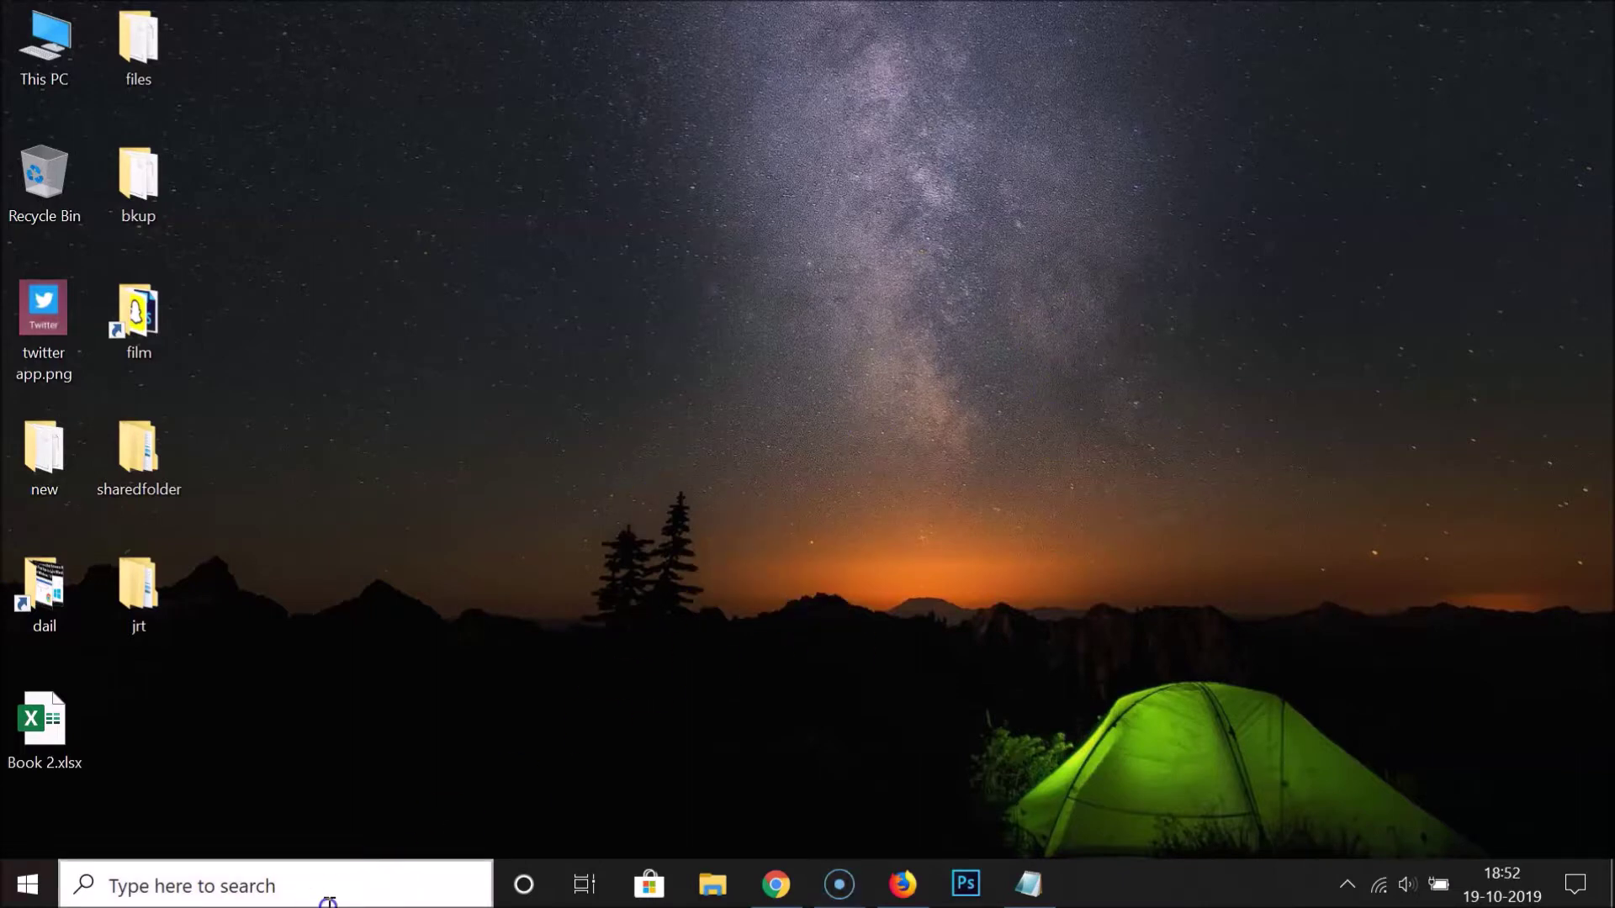
text(control panel)
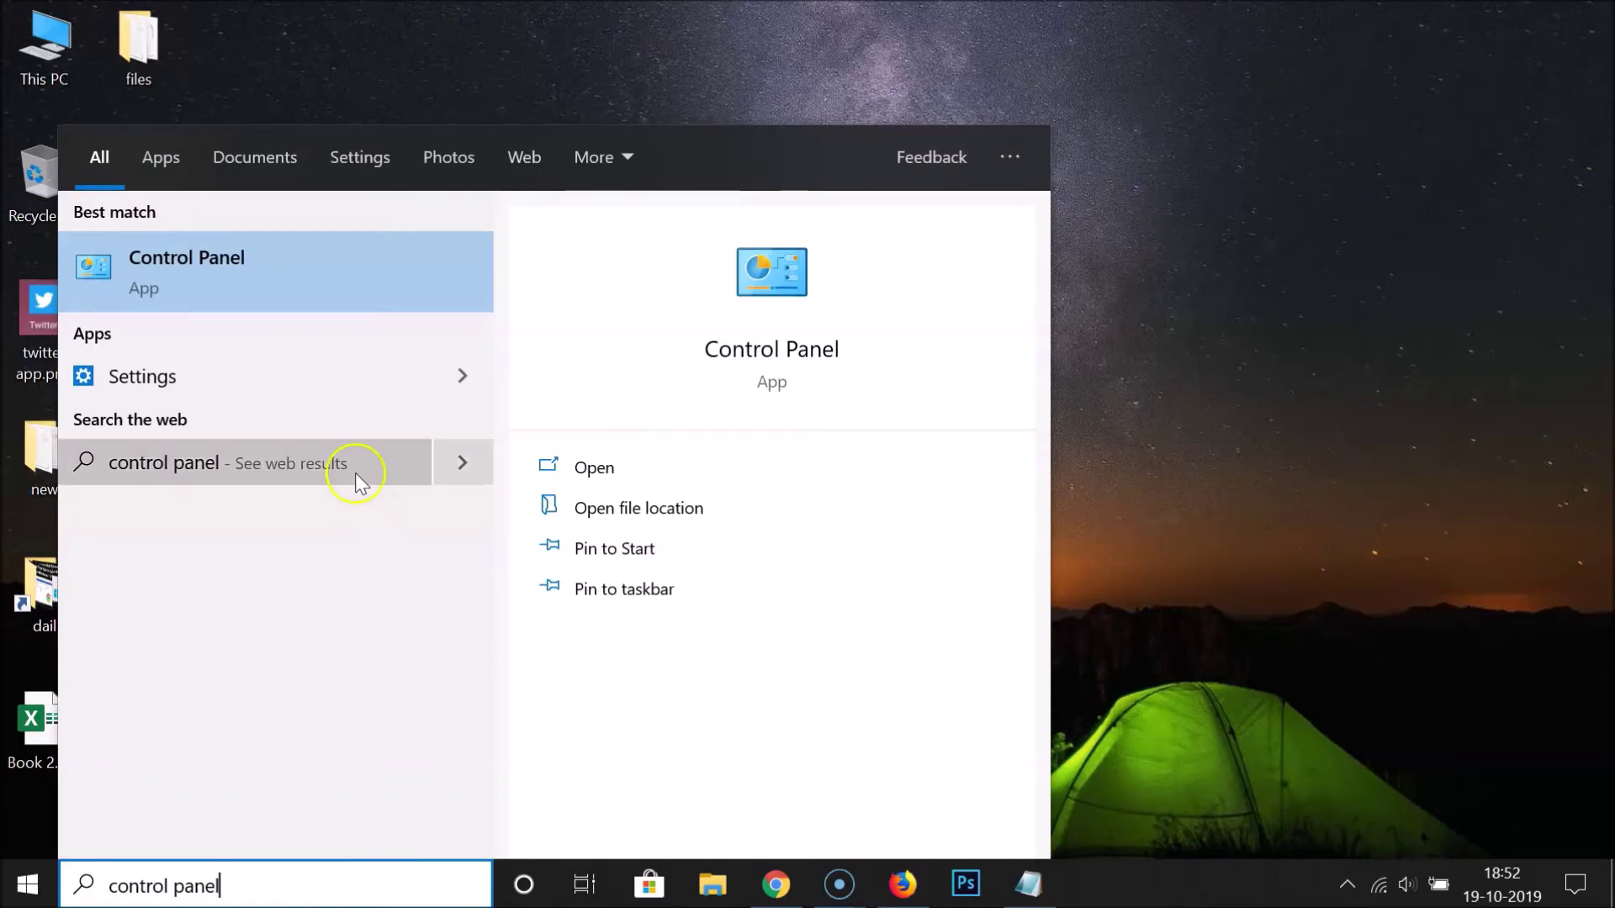
click(288, 277)
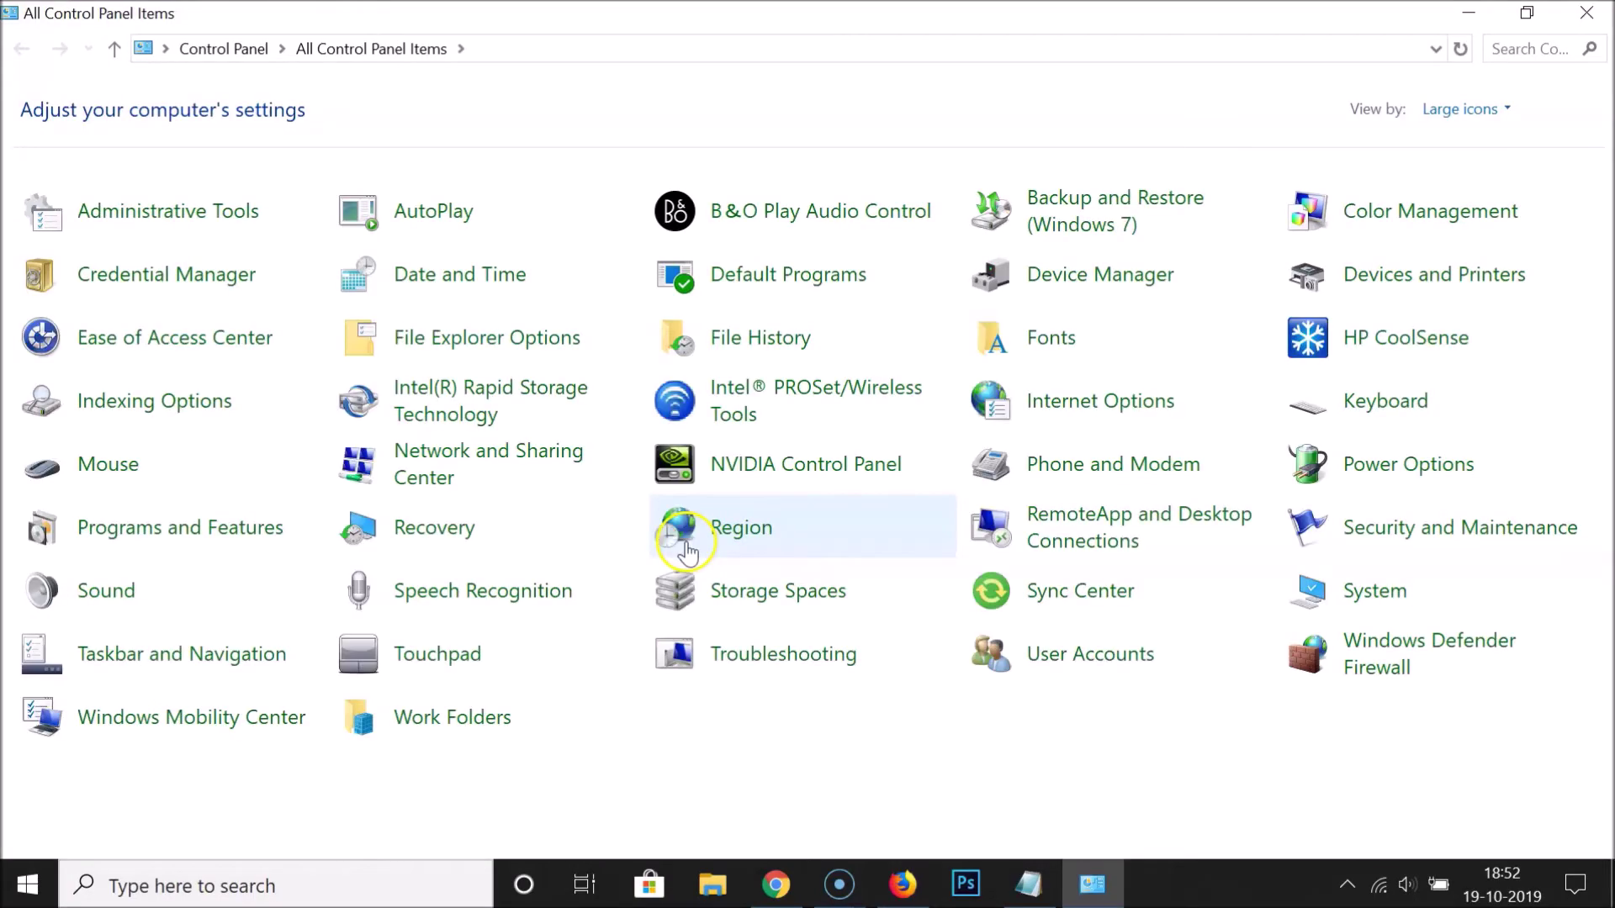
click(156, 351)
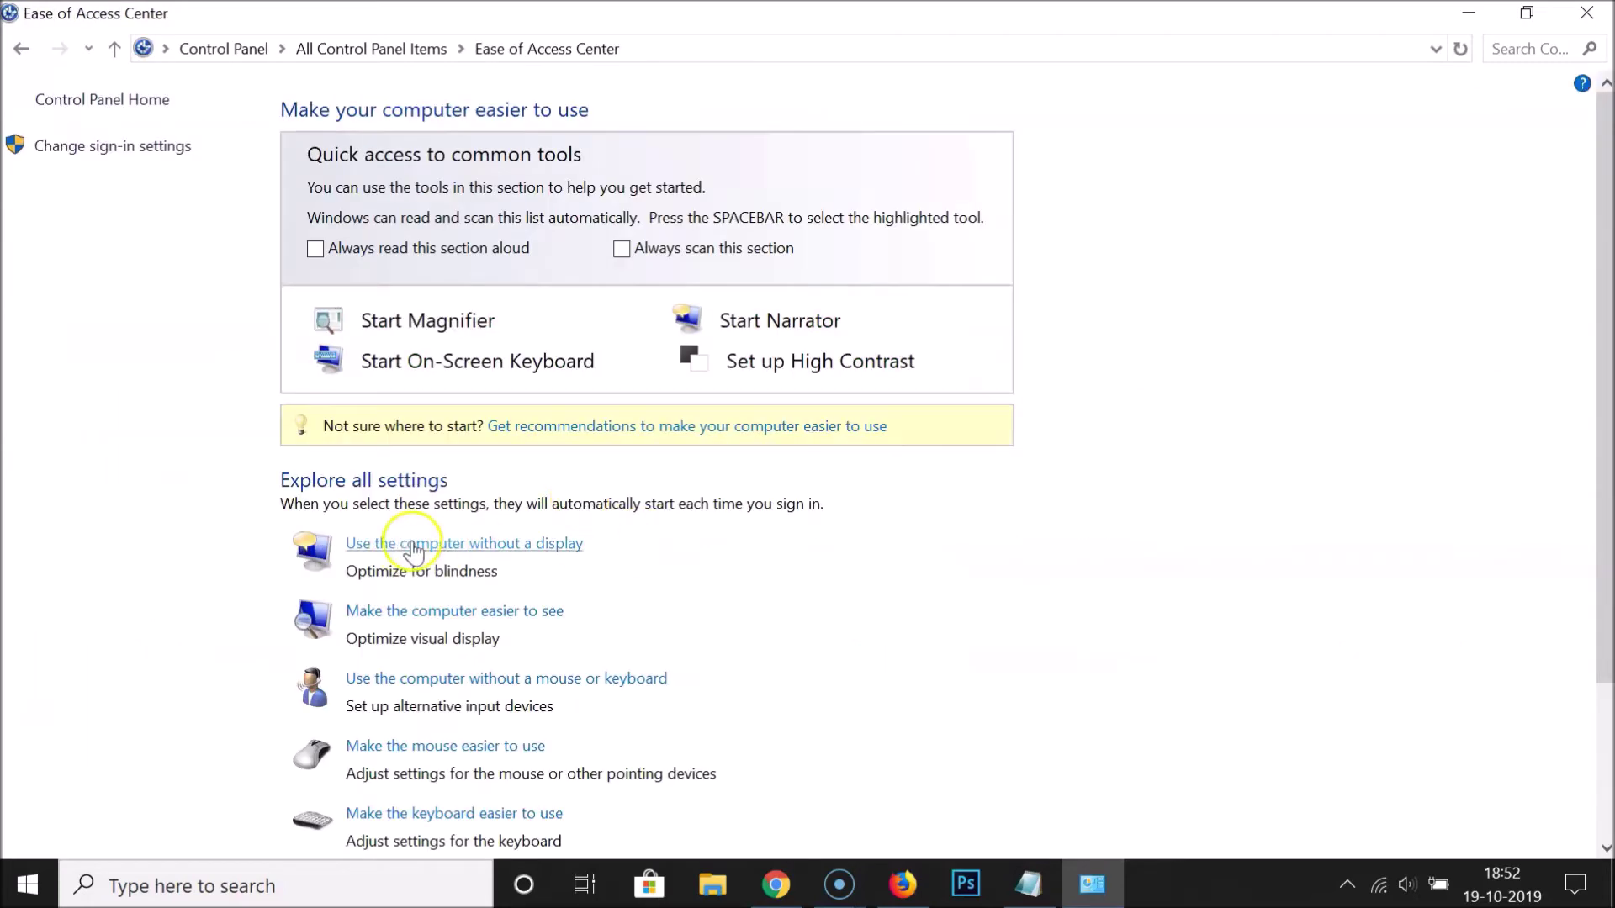
click(541, 551)
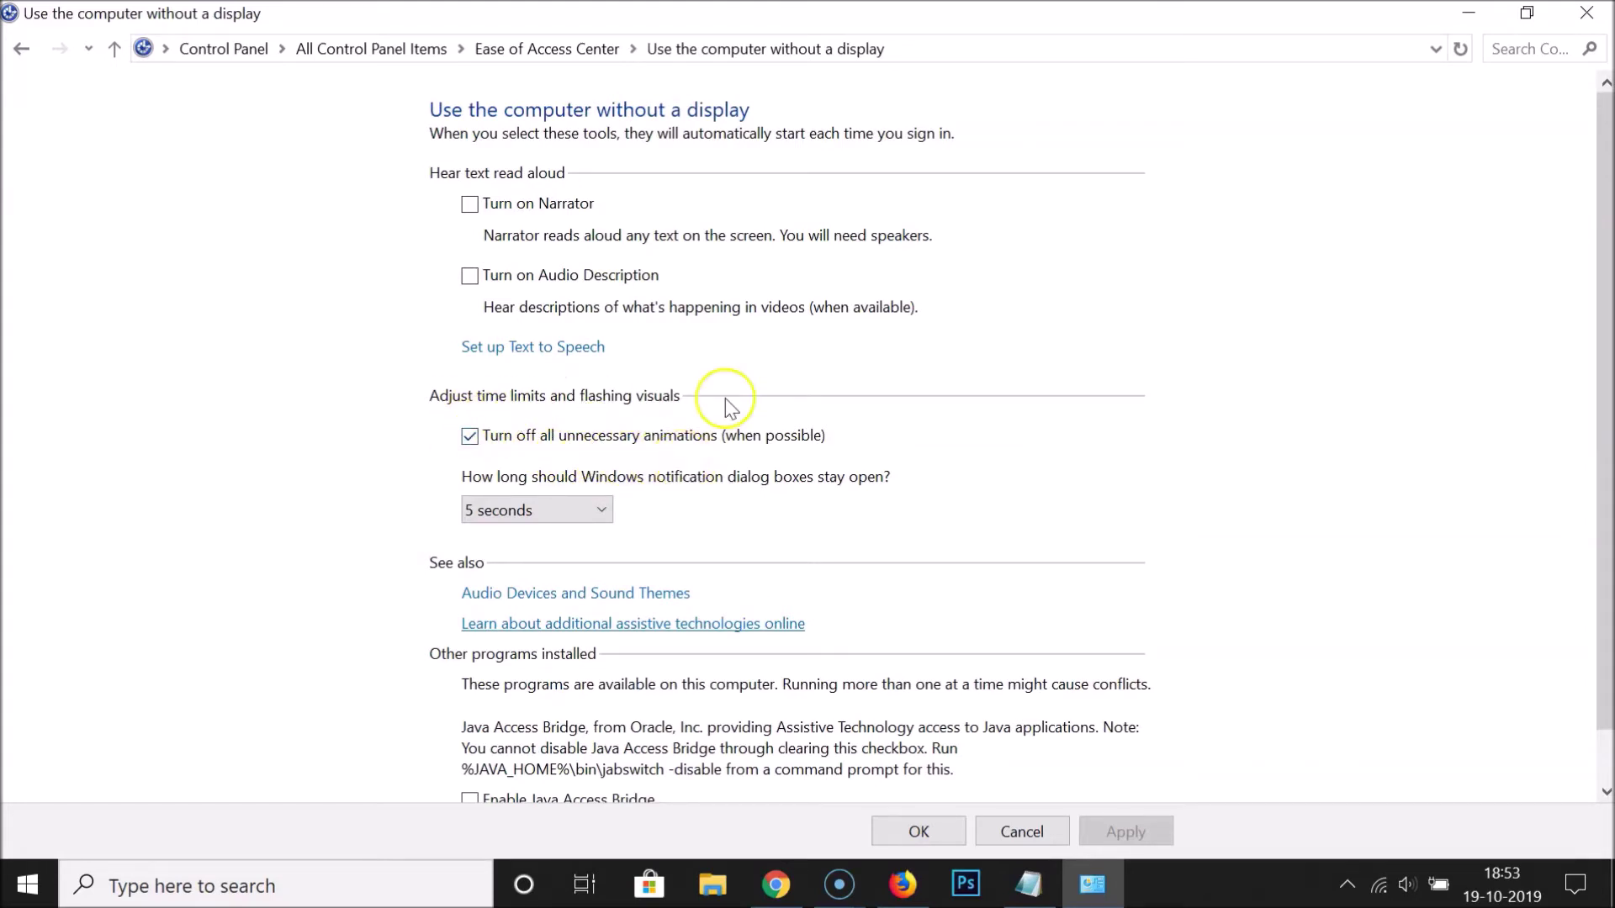
click(557, 49)
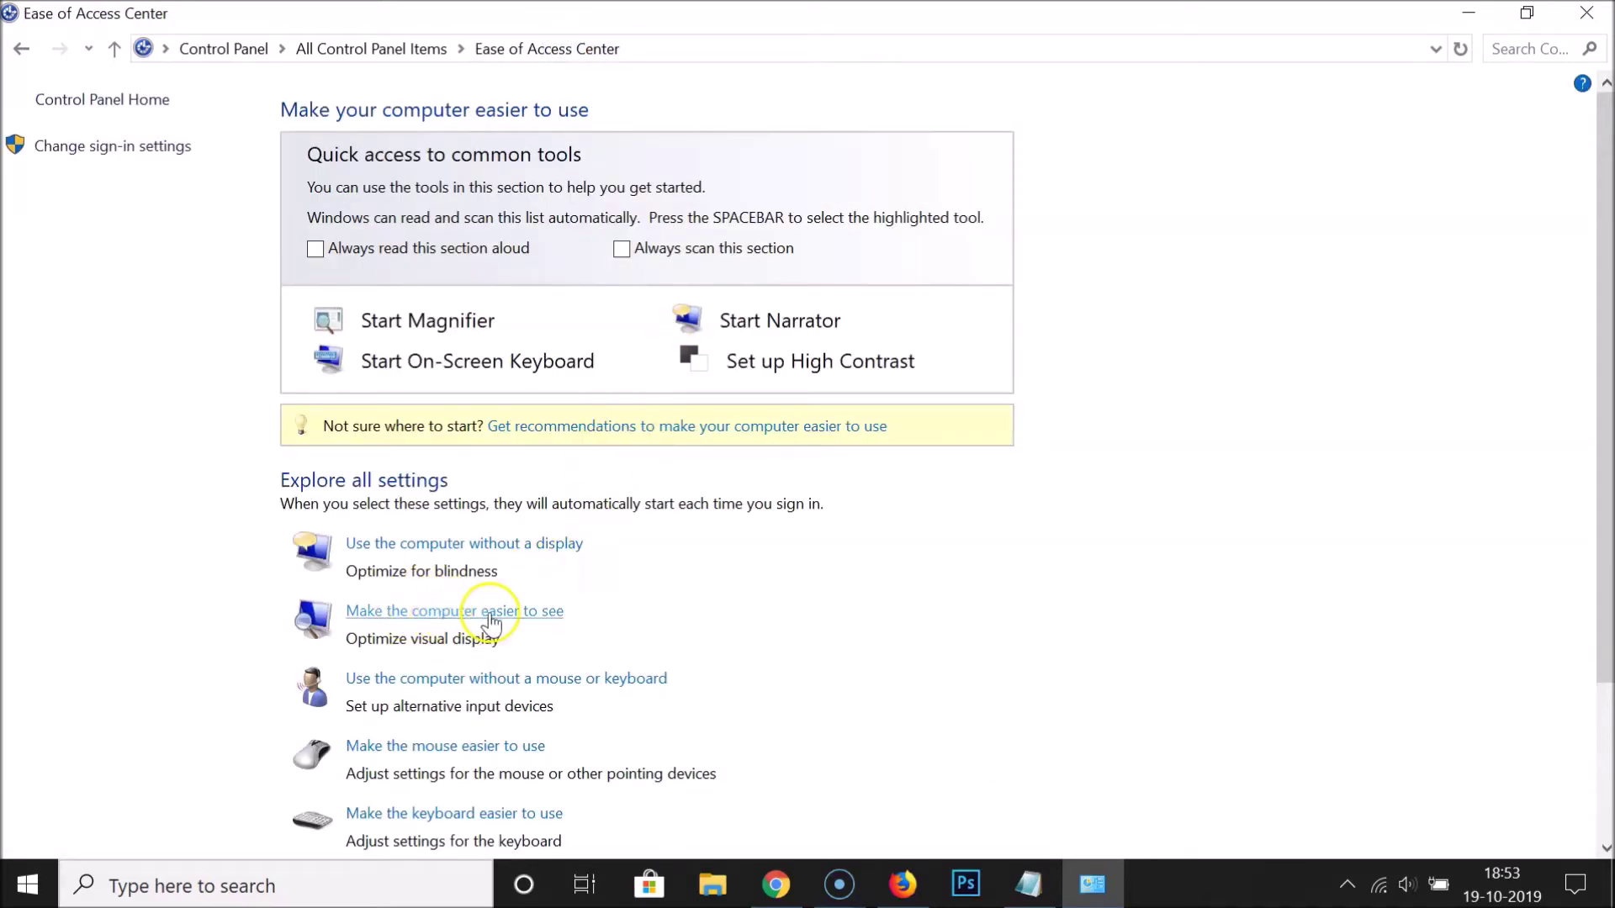
Verify the easier-to-see page shows animations turned off, close Control Panel, and return to Notepad.
click(539, 612)
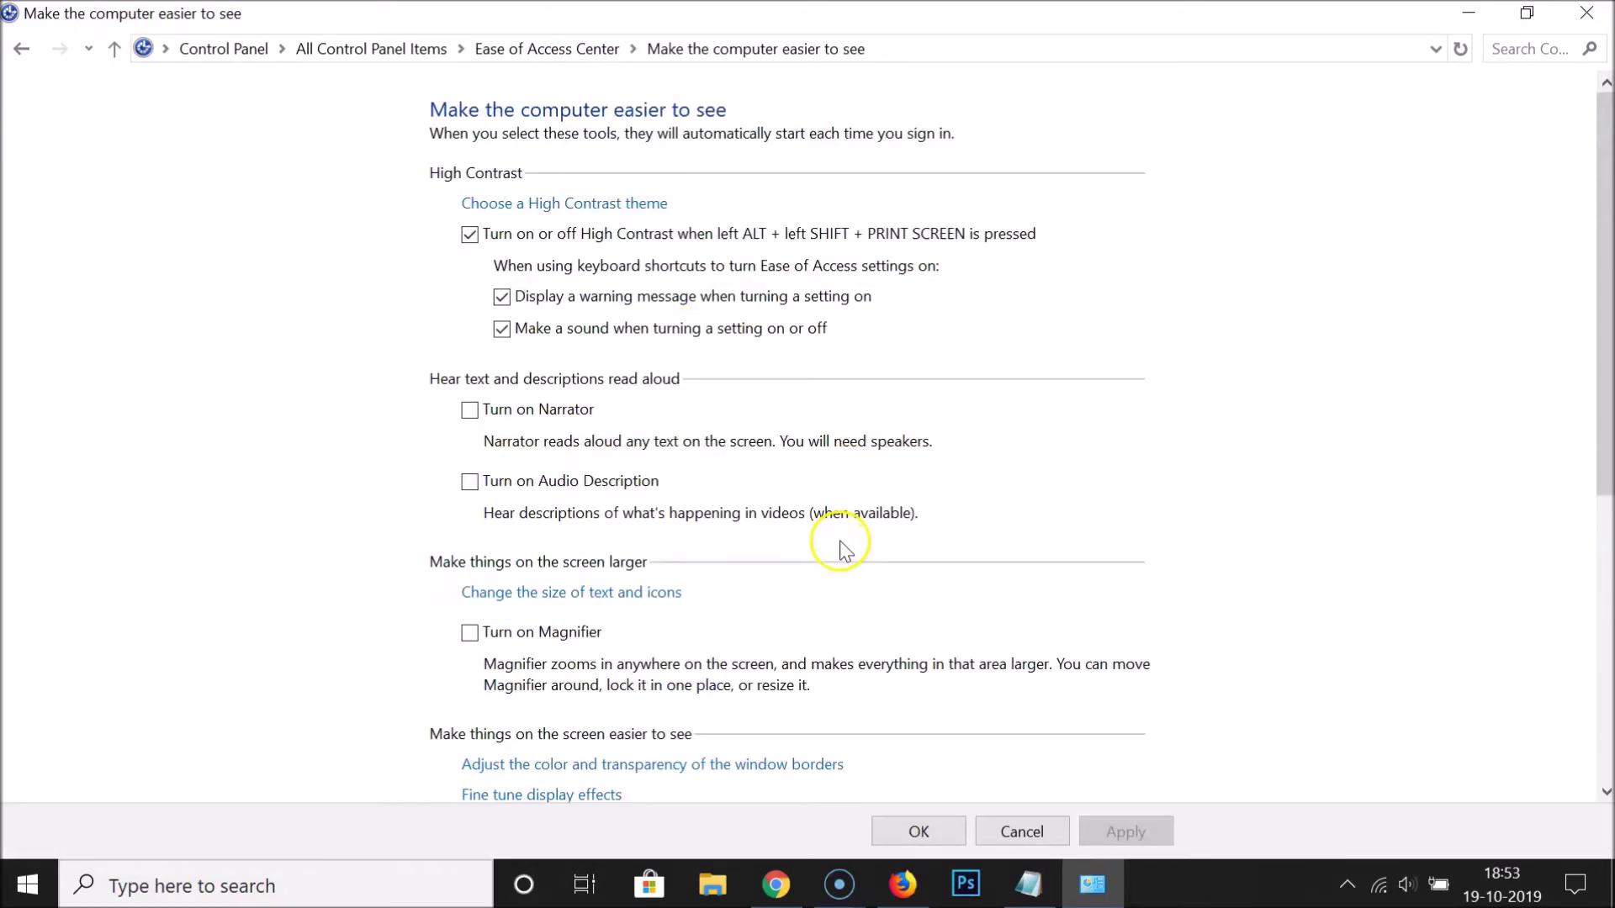
scroll(841, 542, down, 5)
click(557, 644)
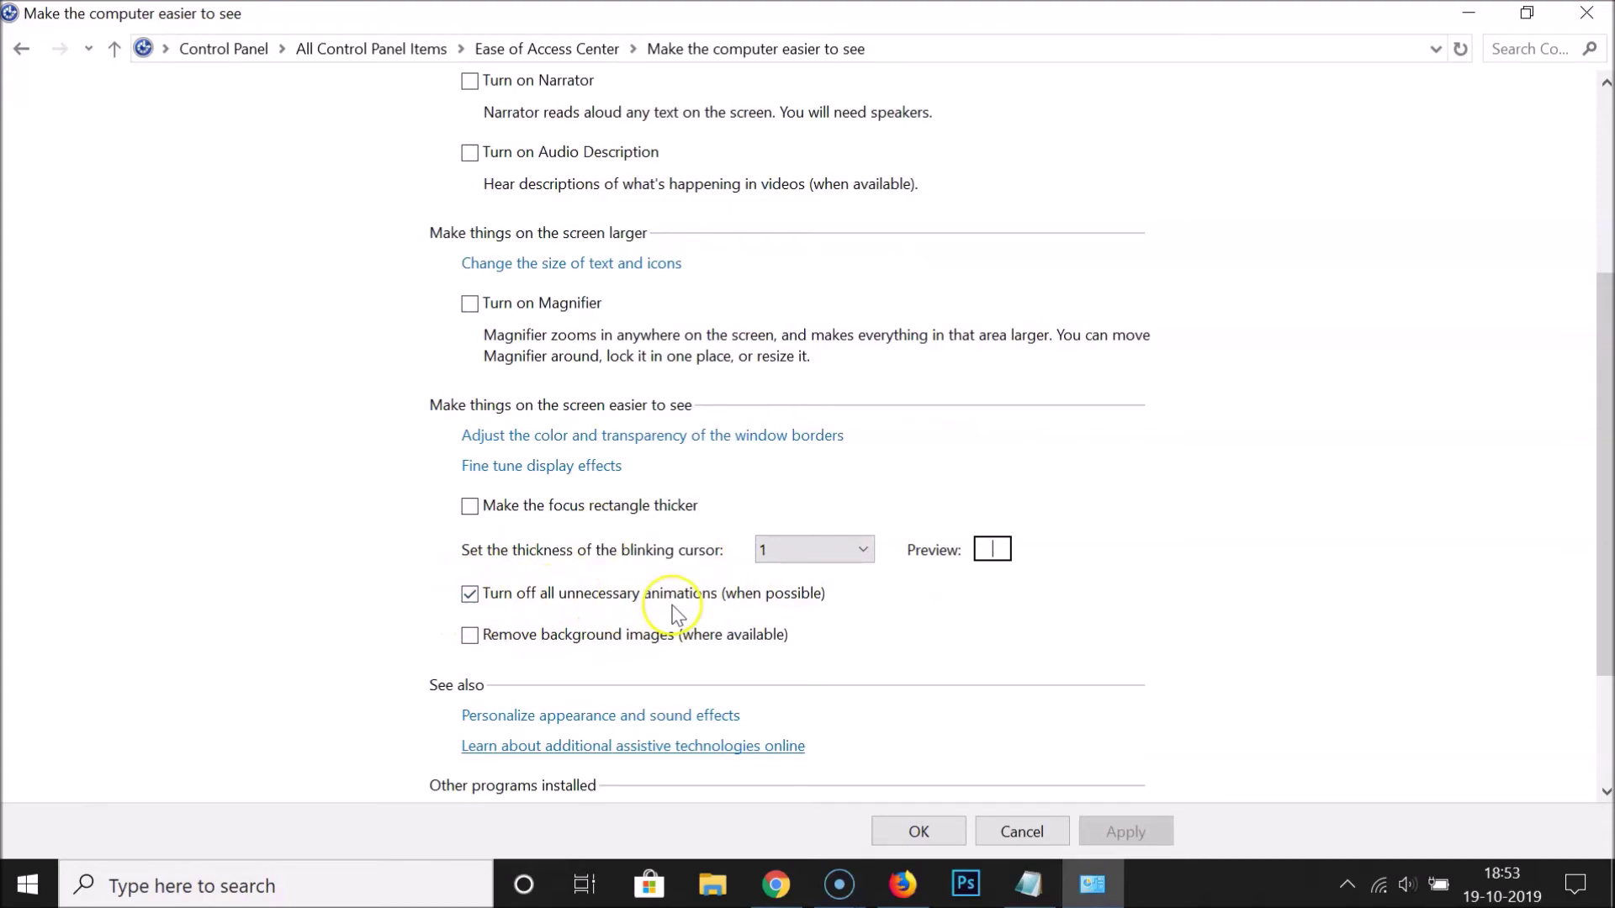
click(1586, 11)
click(1031, 876)
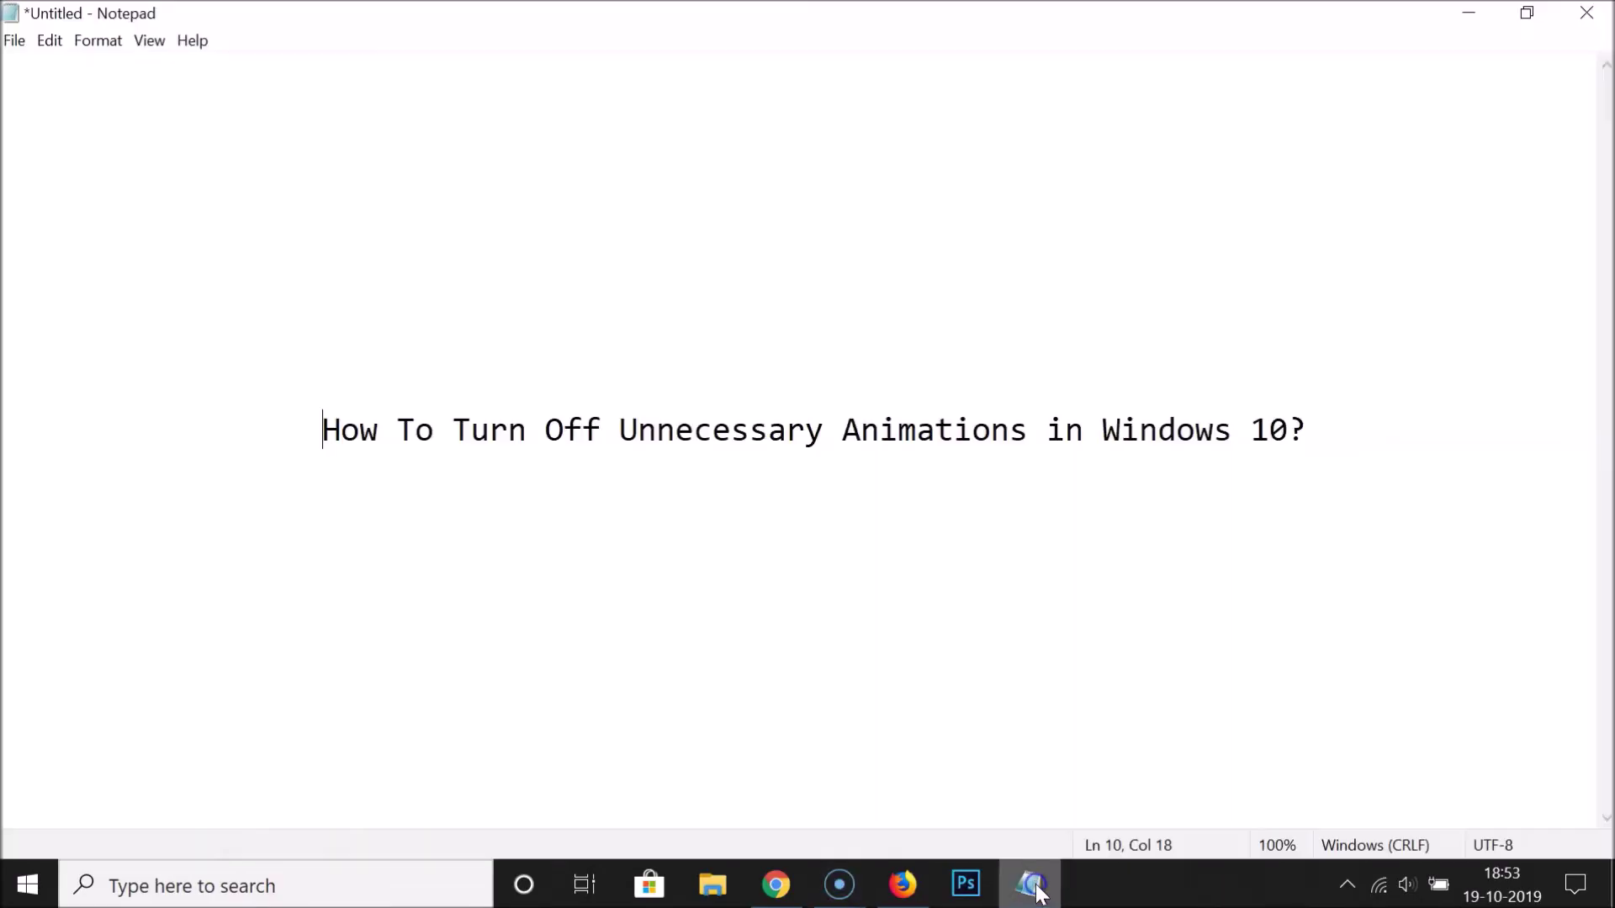